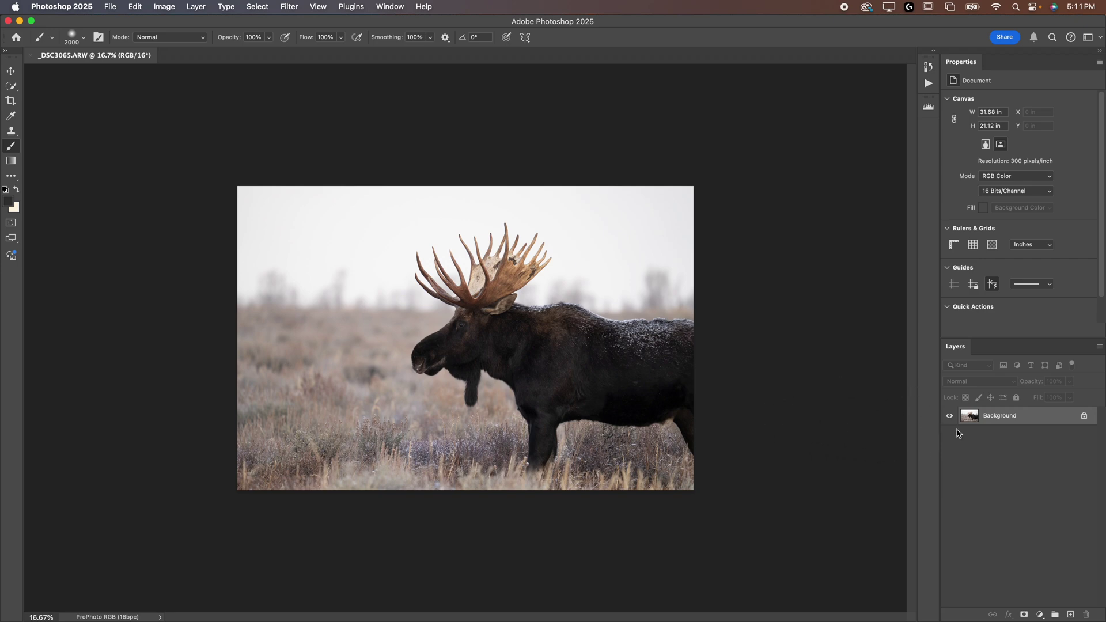
# - Unlock the Background layer so it becomes a regular, editable layer
pyautogui.click(1084, 419)
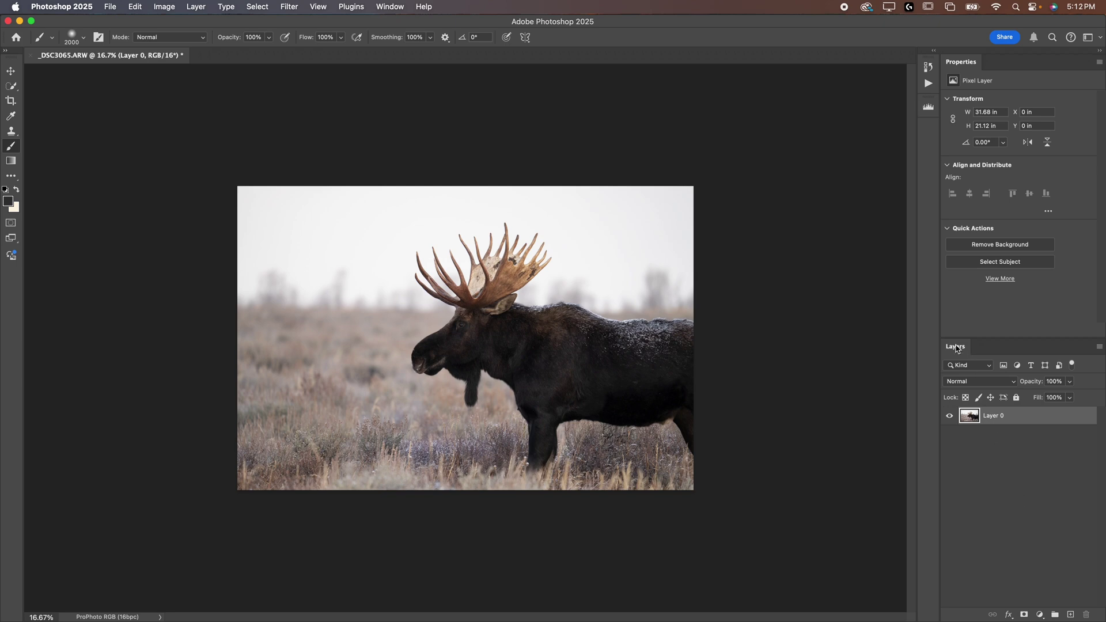
# - Add an empty layer beneath the moose photo and paint a large soft area on it in default black
pyautogui.moveTo(956, 349)
pyautogui.keyDown('super'); pyautogui.click(1070, 614); pyautogui.keyUp('super')
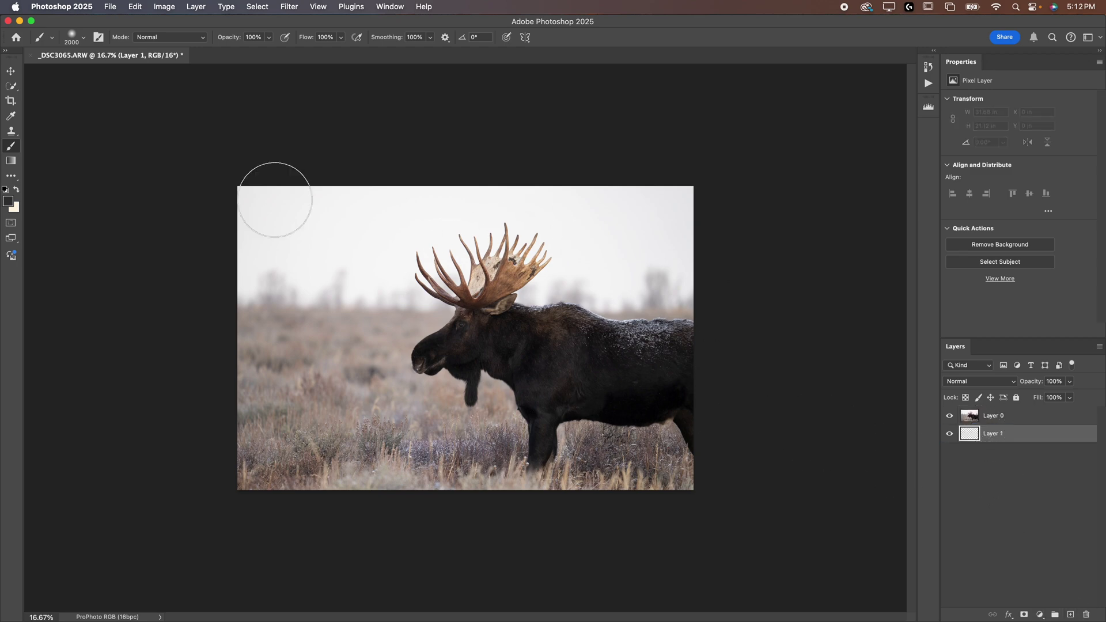
pyautogui.click(5, 190)
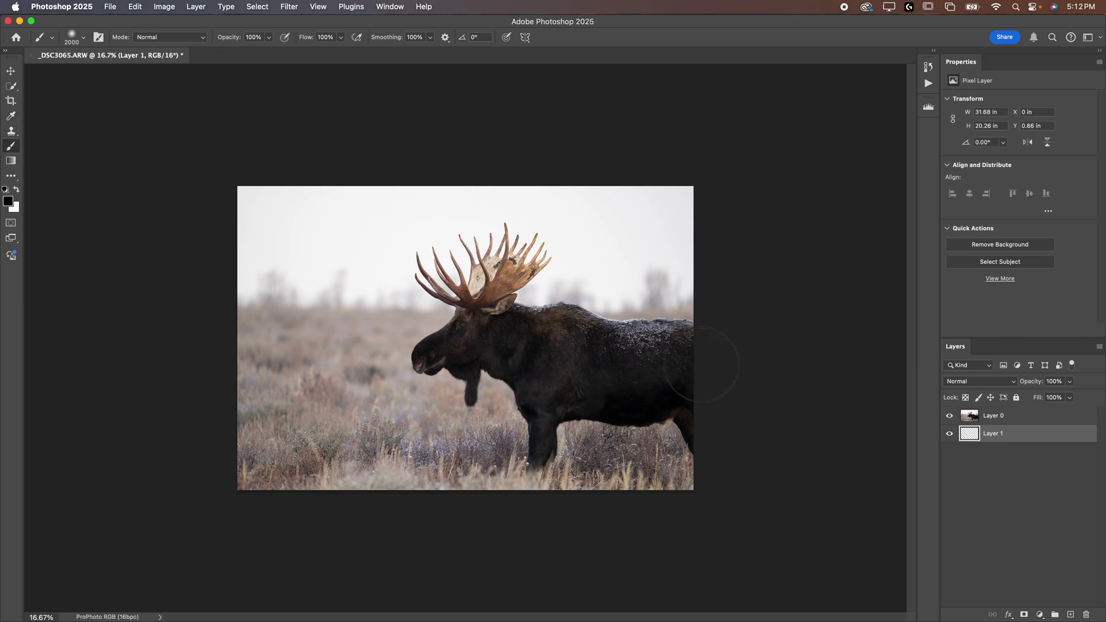
# - Move the black painted layer above the moose photo, then delete it
pyautogui.click(949, 416)
pyautogui.click(949, 415)
pyautogui.moveTo(976, 437); pyautogui.dragTo(985, 414)
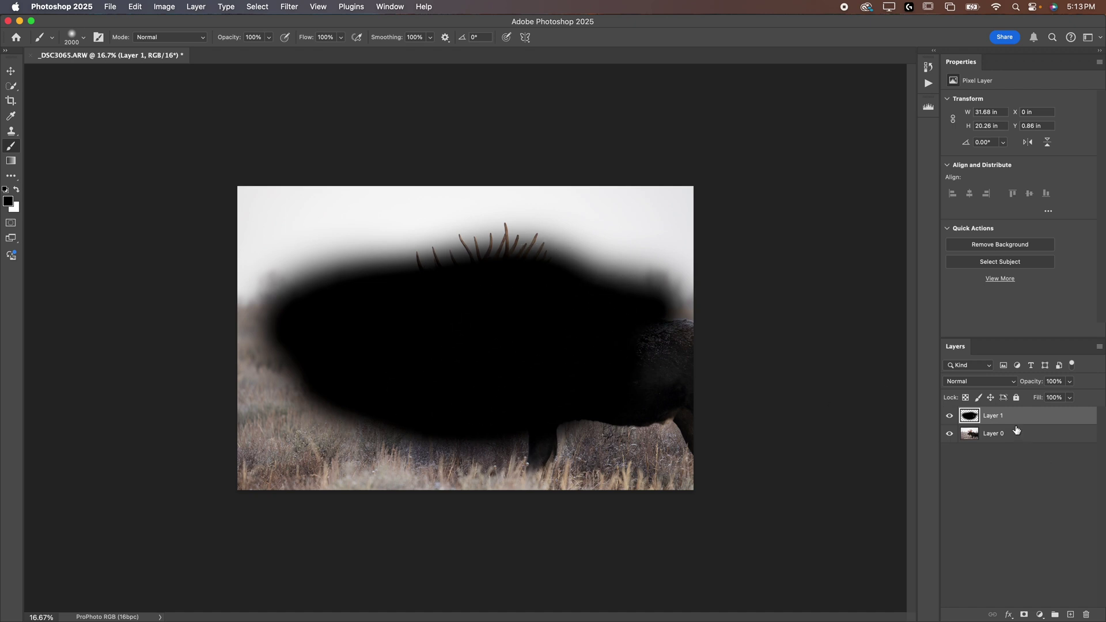
pyautogui.press('Delete')
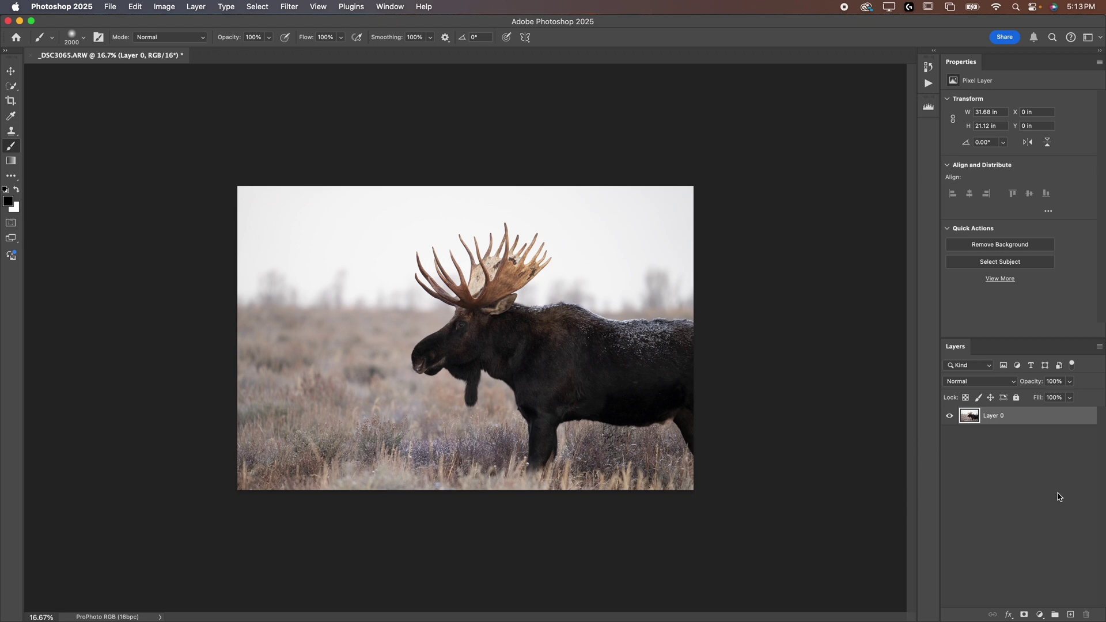
# - Add Curves, Color Balance and Hue/Saturation adjustment layers above the moose photo
pyautogui.click(1041, 596)
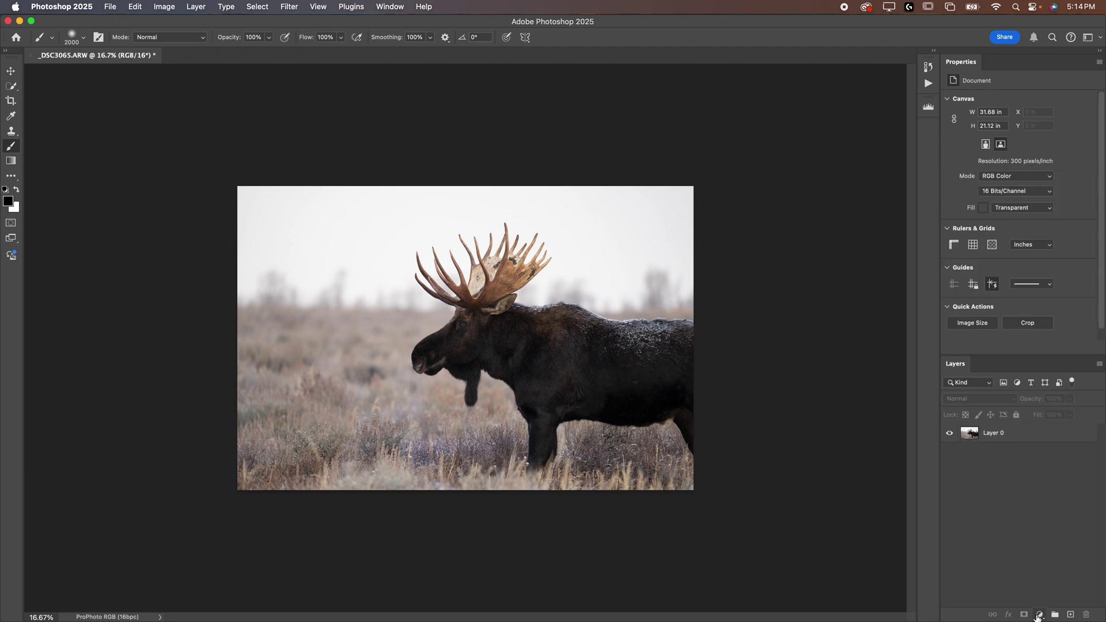
pyautogui.click(1040, 615)
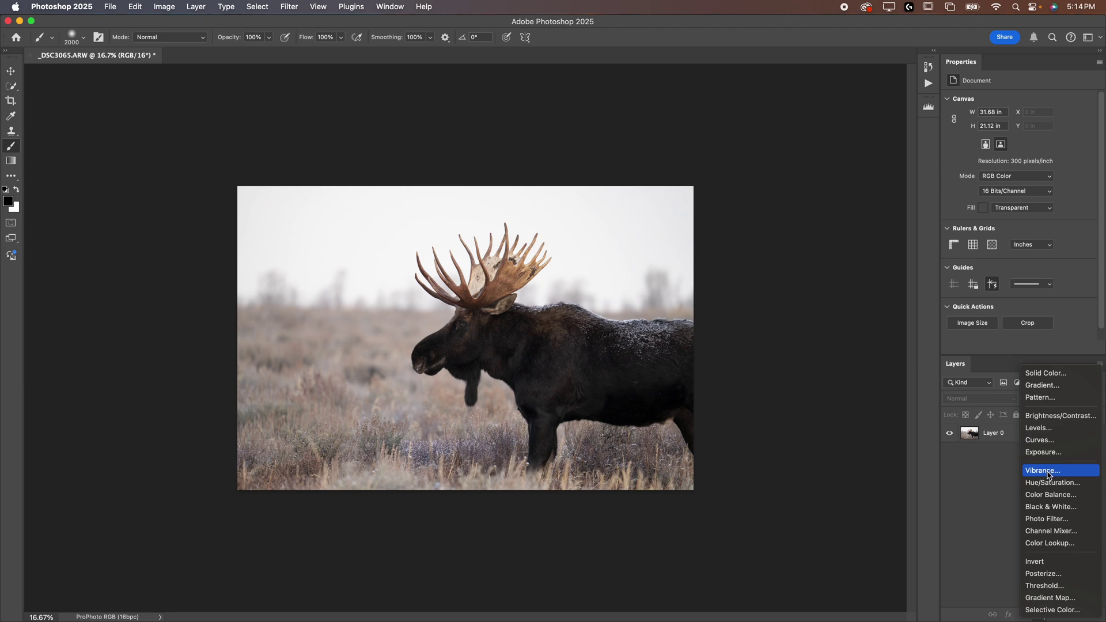
pyautogui.click(1050, 442)
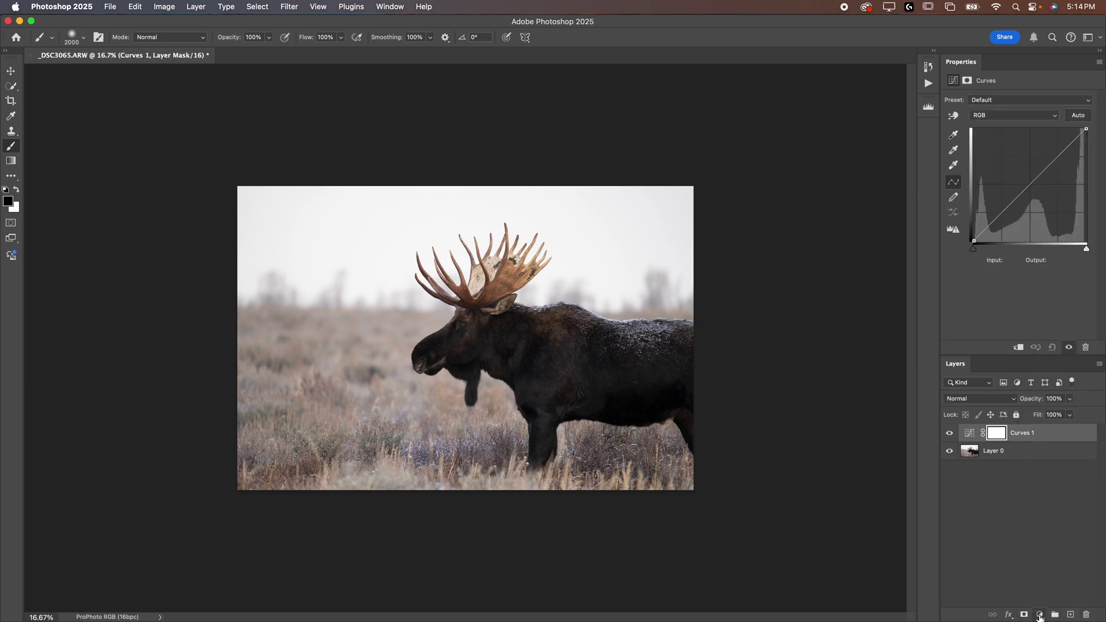
pyautogui.click(1040, 615)
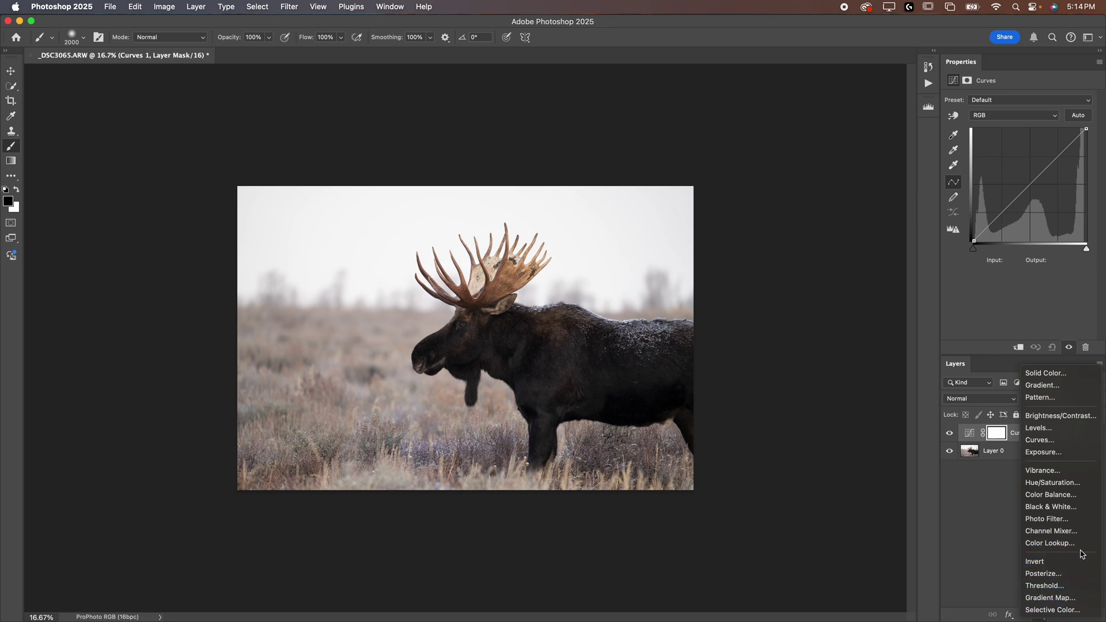
pyautogui.click(1075, 495)
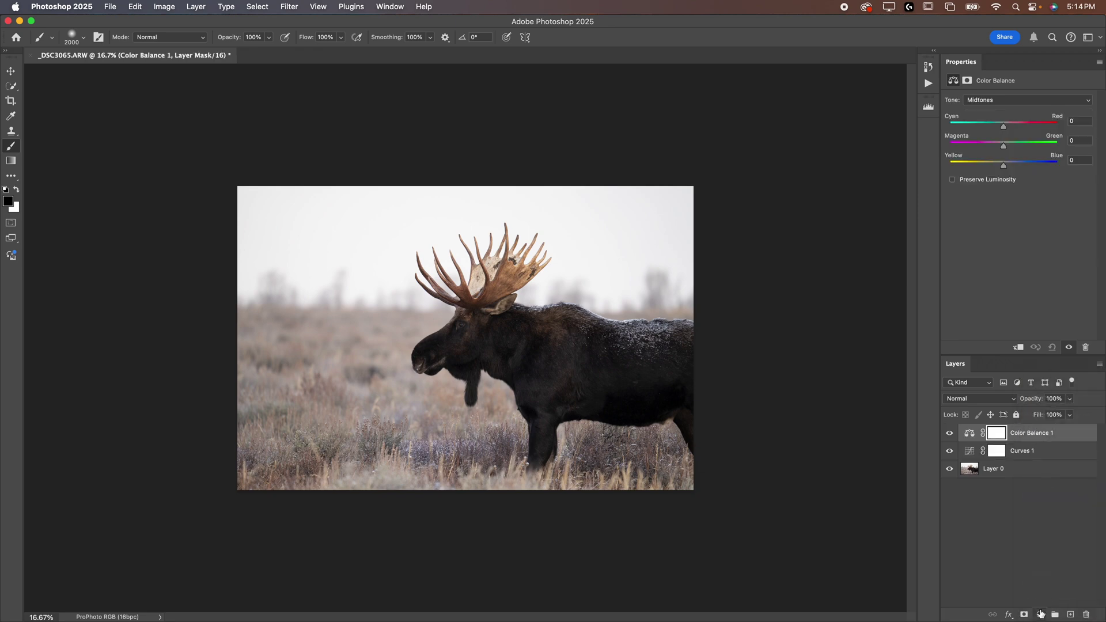
pyautogui.click(1040, 615)
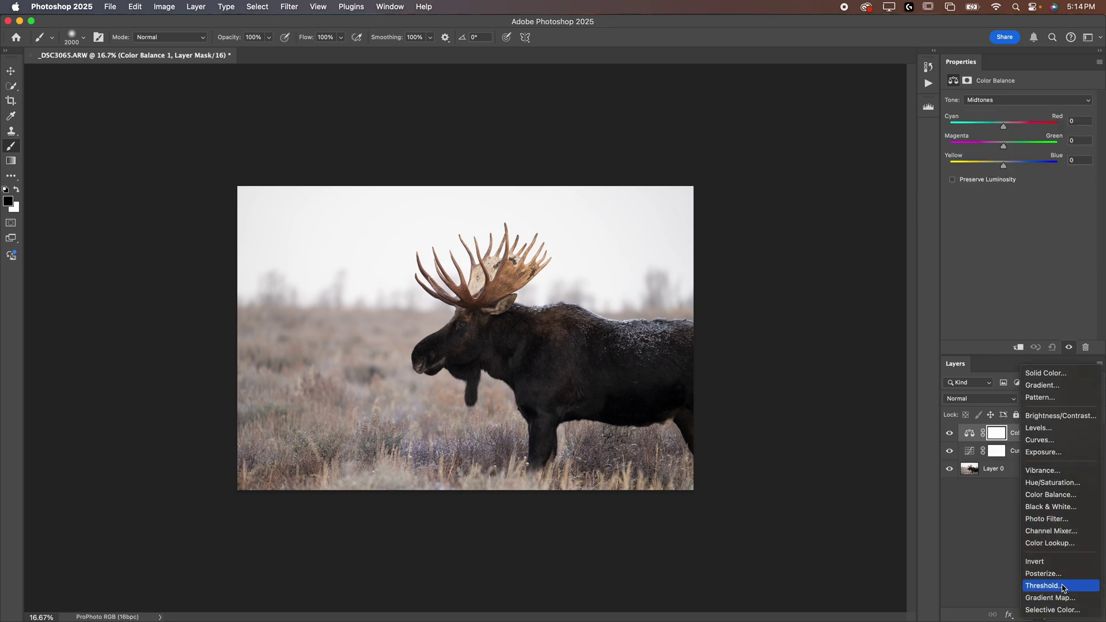
pyautogui.click(1050, 487)
# - Add a Brightness/Contrast adjustment layer on top of the stack, then delete it
pyautogui.click(1042, 615)
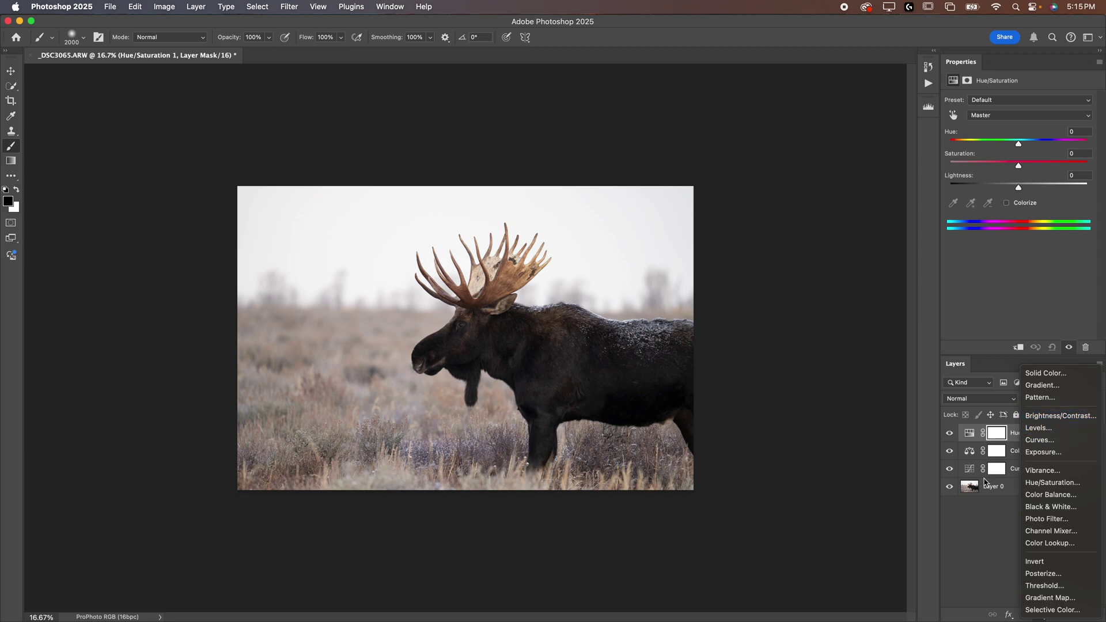
pyautogui.click(1042, 417)
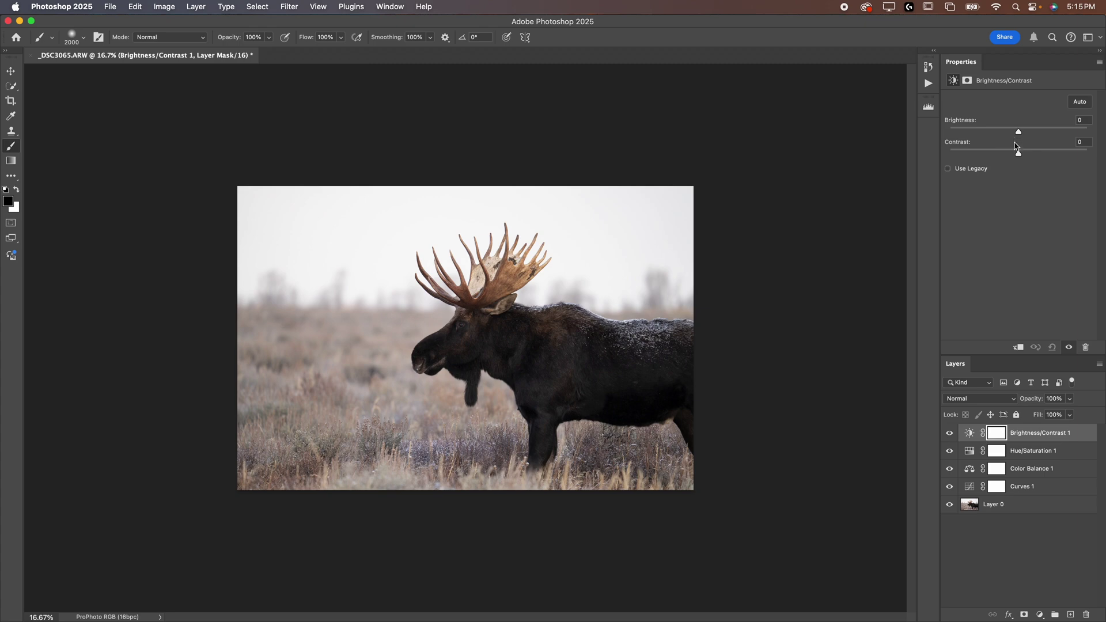
pyautogui.click(969, 434)
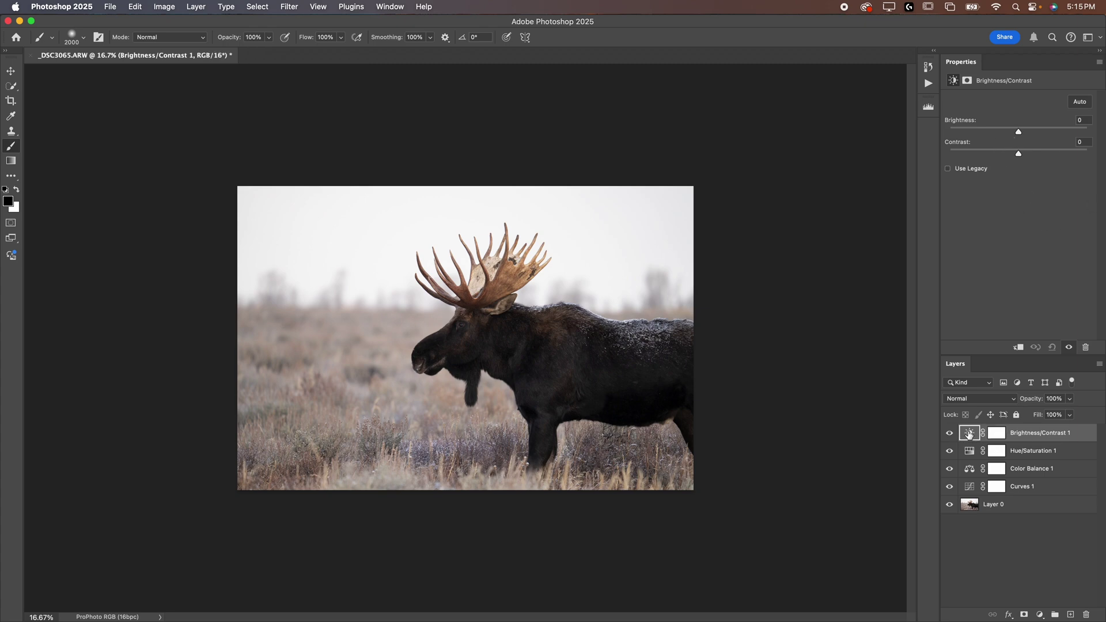
pyautogui.press('BackSpace')
# - View the settings of the Curves, Hue/Saturation and Color Balance adjustment layers one after another
pyautogui.click(1022, 468)
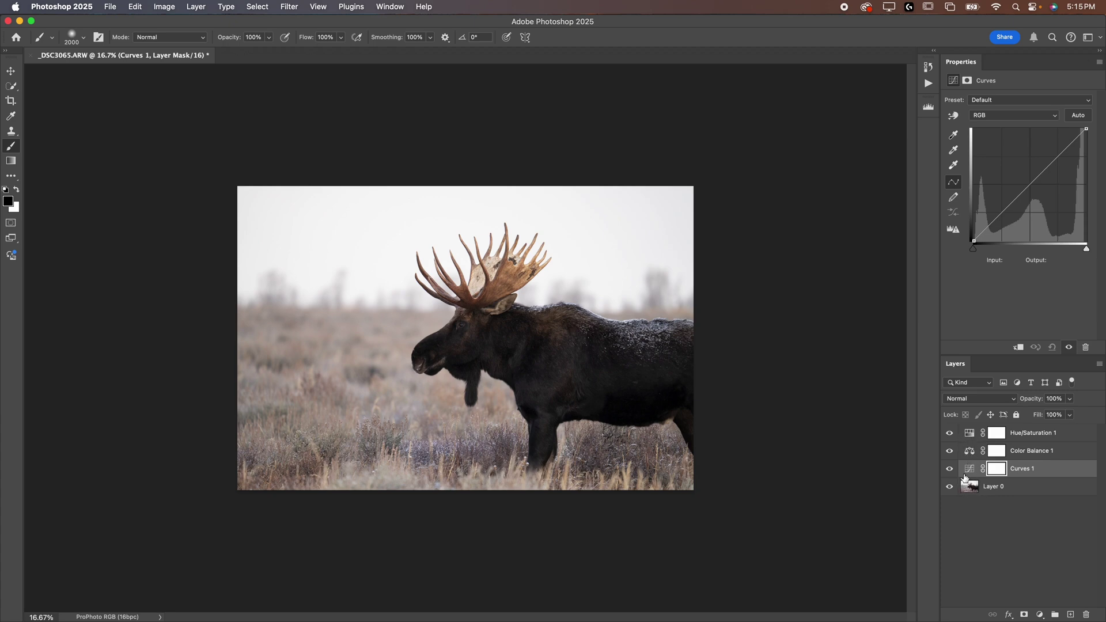
pyautogui.click(970, 434)
pyautogui.click(969, 451)
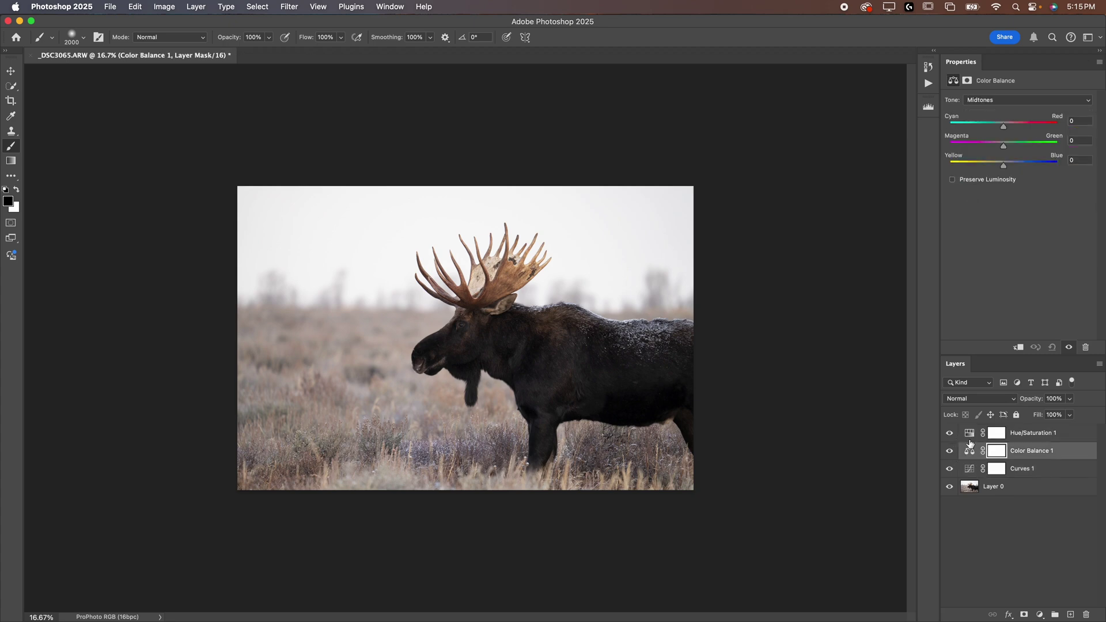
# - Try a saturation of +44 in Hue/Saturation and a darkening Curves midtone point at input 140, output 103
pyautogui.click(971, 468)
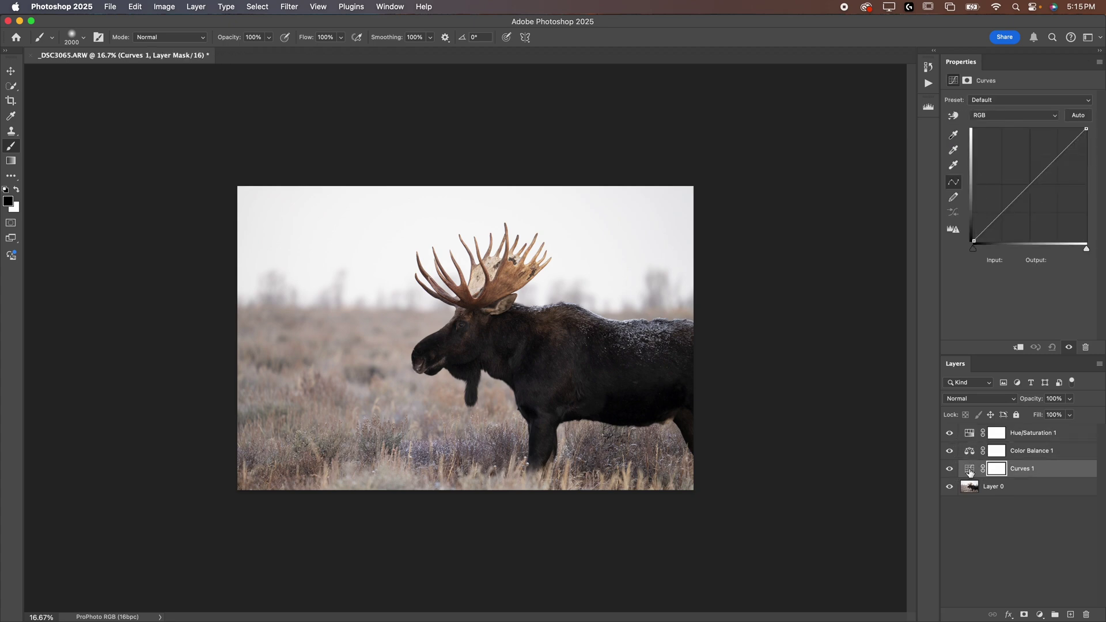
pyautogui.moveTo(1030, 186); pyautogui.dragTo(1040, 208)
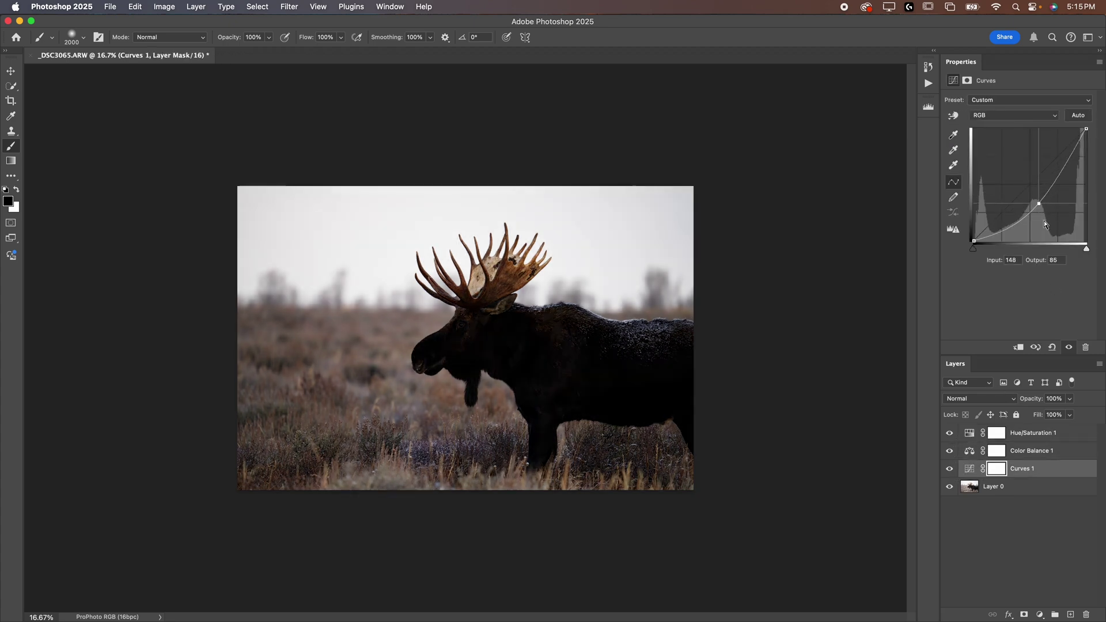
pyautogui.click(976, 439)
pyautogui.moveTo(1019, 167); pyautogui.dragTo(1049, 167)
pyautogui.click(978, 471)
pyautogui.moveTo(1039, 206); pyautogui.dragTo(1036, 195)
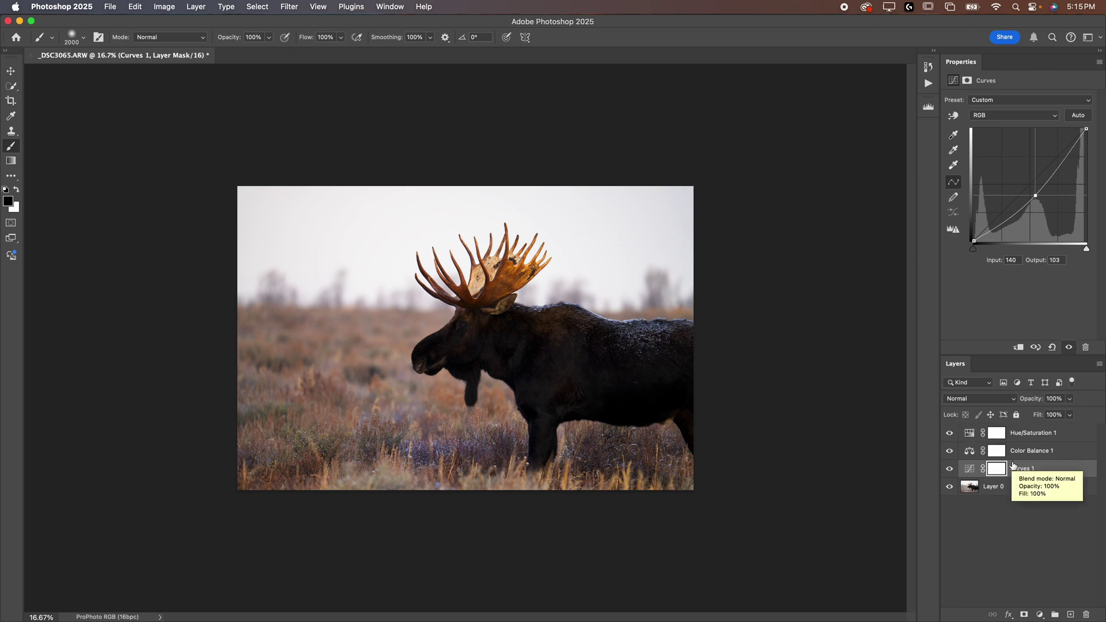
pyautogui.click(969, 435)
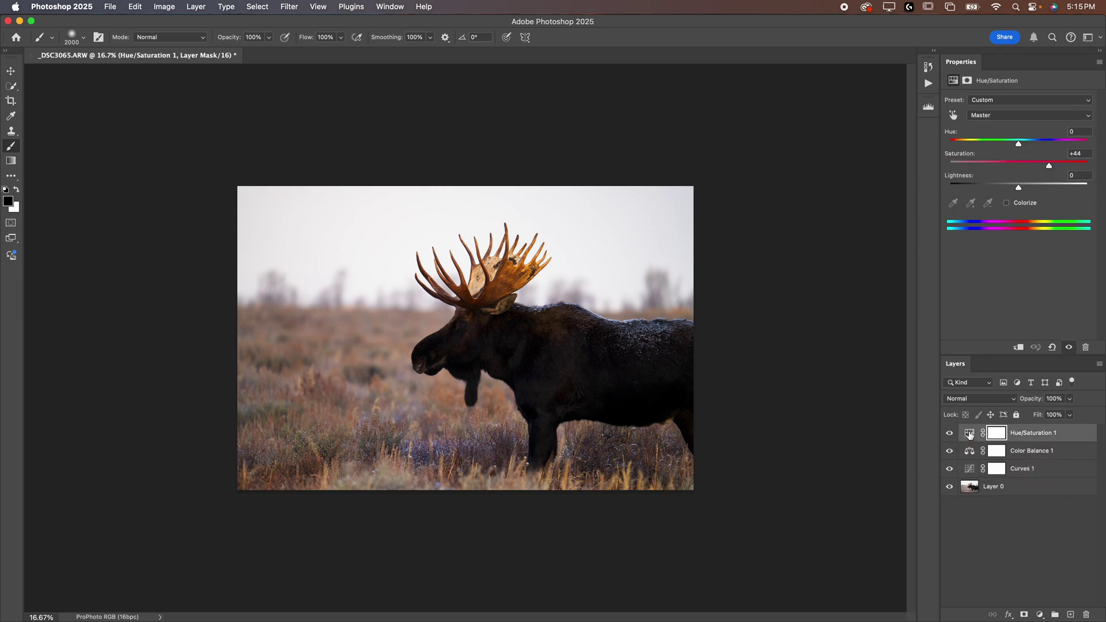
pyautogui.click(971, 475)
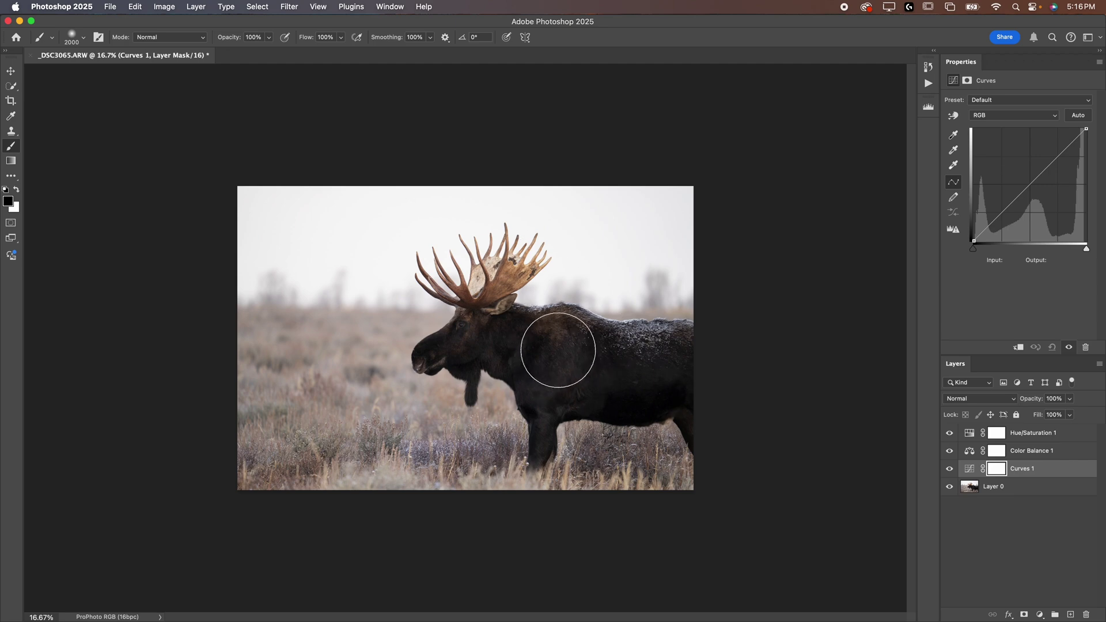
# - Try lifting the shadows in Curves with a point at input 60, output 66, then remove the point
pyautogui.click(970, 474)
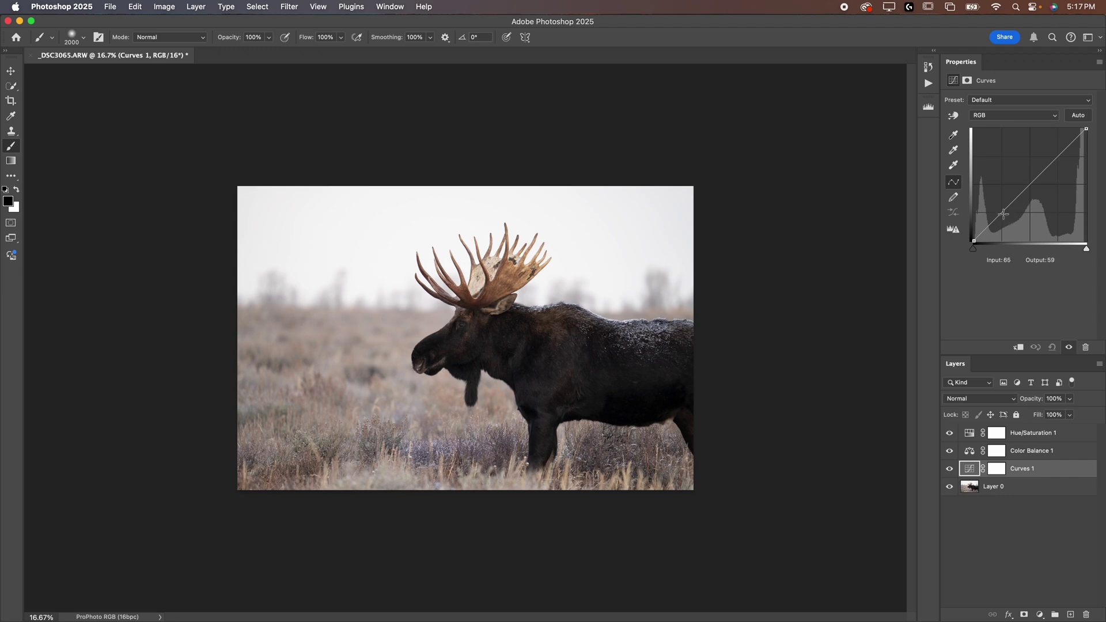
pyautogui.moveTo(1003, 214)
pyautogui.mouseDown()
pyautogui.moveTo(990, 206)
pyautogui.moveTo(1006, 221)
pyautogui.moveTo(1000, 213)
pyautogui.mouseUp()
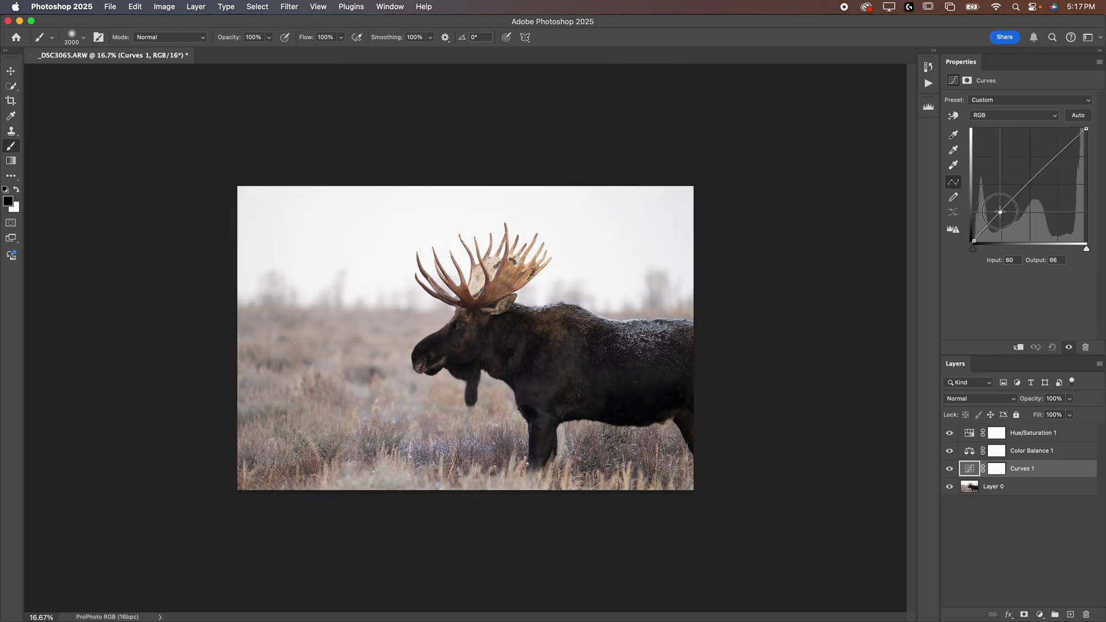
pyautogui.moveTo(1000, 212); pyautogui.dragTo(1002, 213)
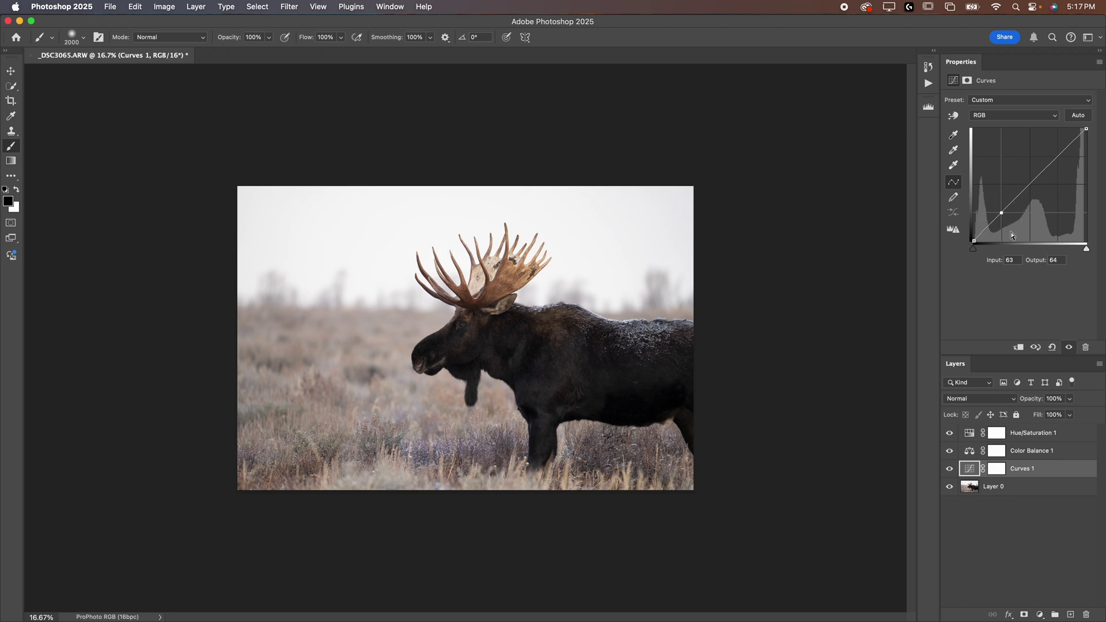
pyautogui.press('BackSpace')
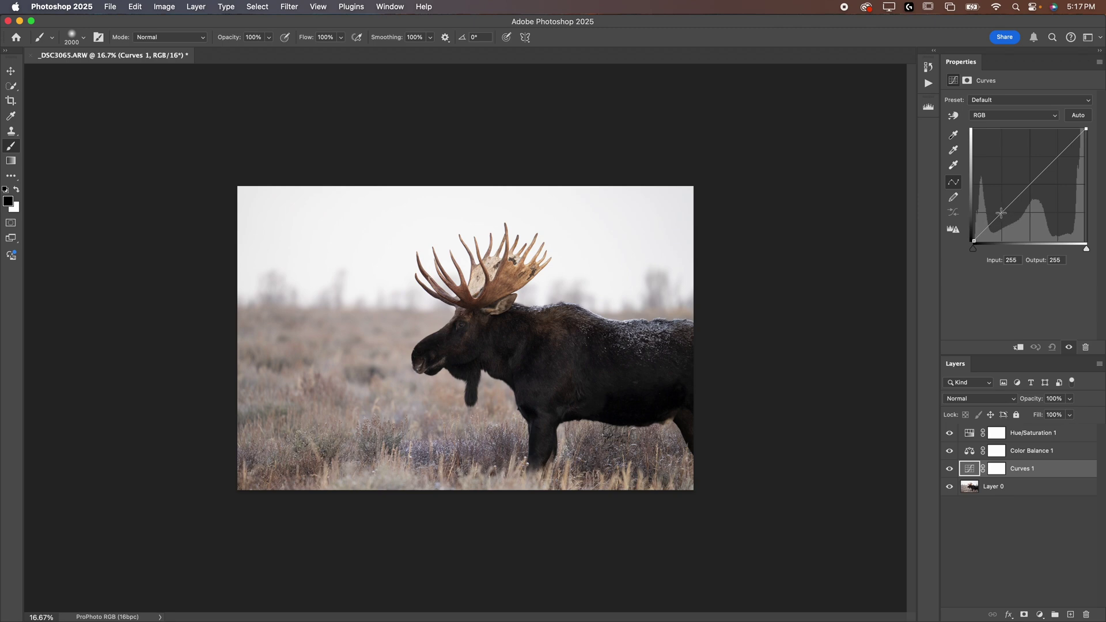
# - Shape an S-curve with a shadow point at input 65, output 52 and a highlight point at input 182, output 205, comparing before and after
pyautogui.moveTo(1000, 213); pyautogui.dragTo(1002, 218)
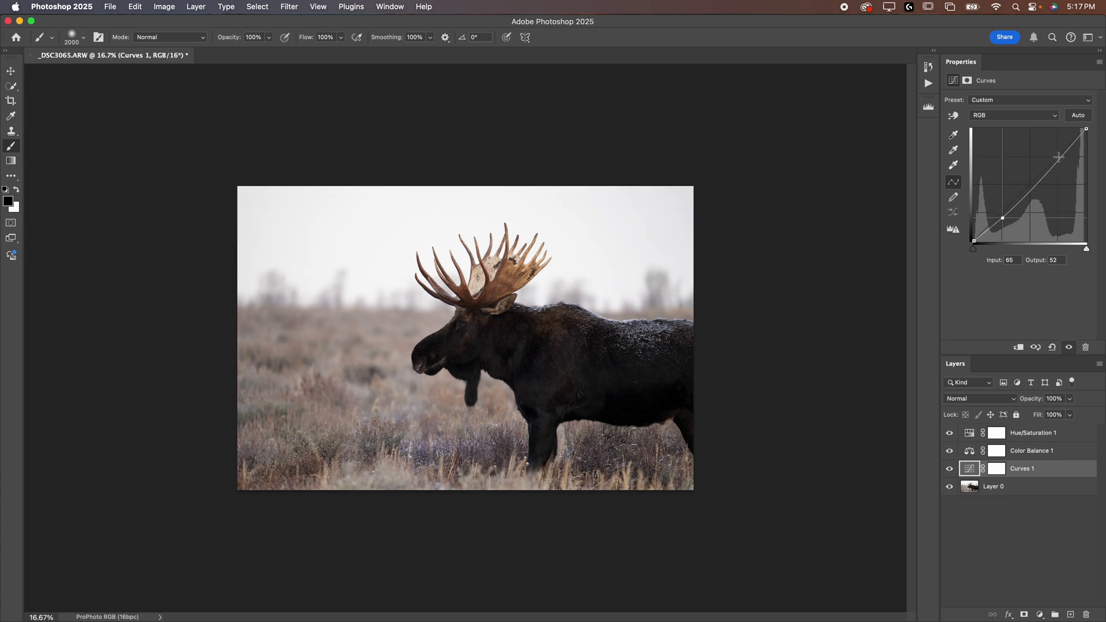
pyautogui.moveTo(1059, 157); pyautogui.dragTo(1054, 150)
pyautogui.click(949, 468)
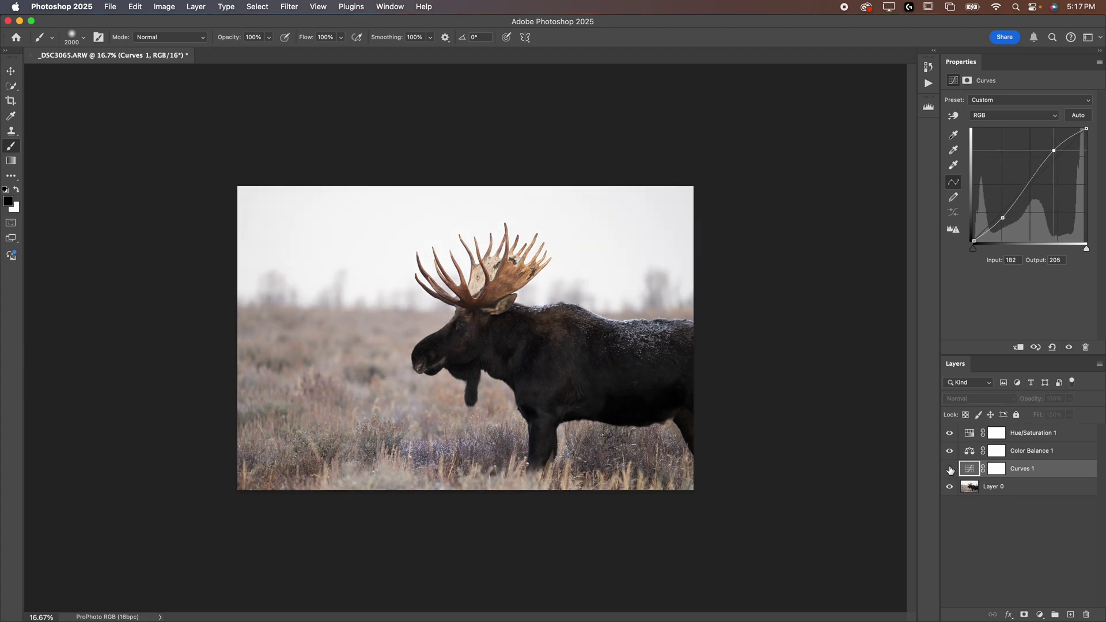
pyautogui.click(949, 469)
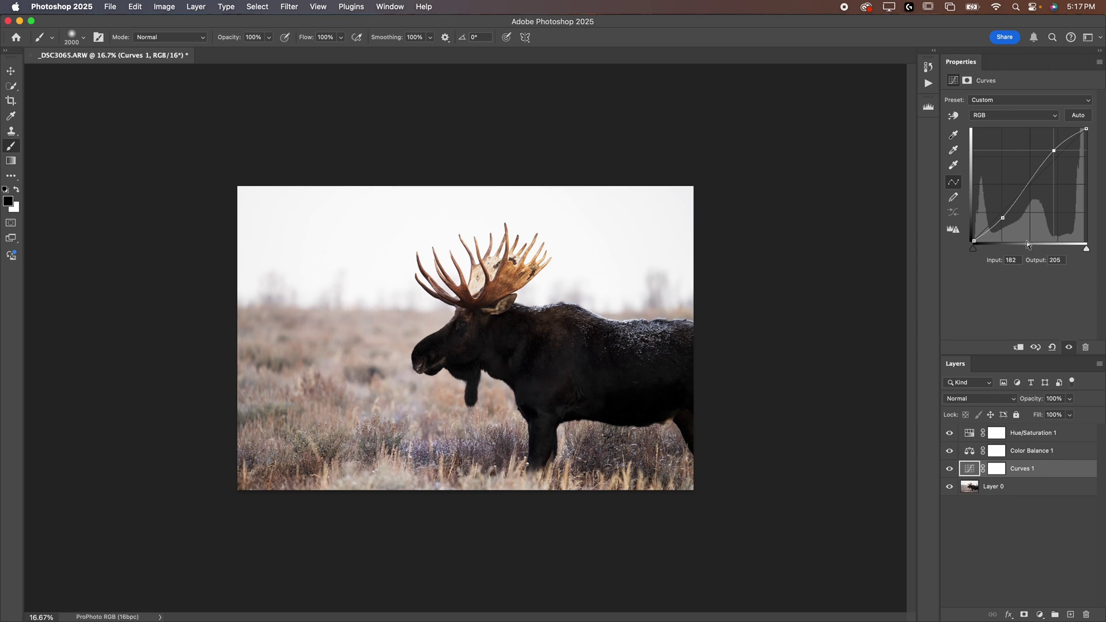
# - Soften the S-curve by moving its shadow point to input 56, output 52 and its highlight point to input 186, output 195
pyautogui.click(1003, 218)
pyautogui.moveTo(1002, 218); pyautogui.dragTo(1001, 215)
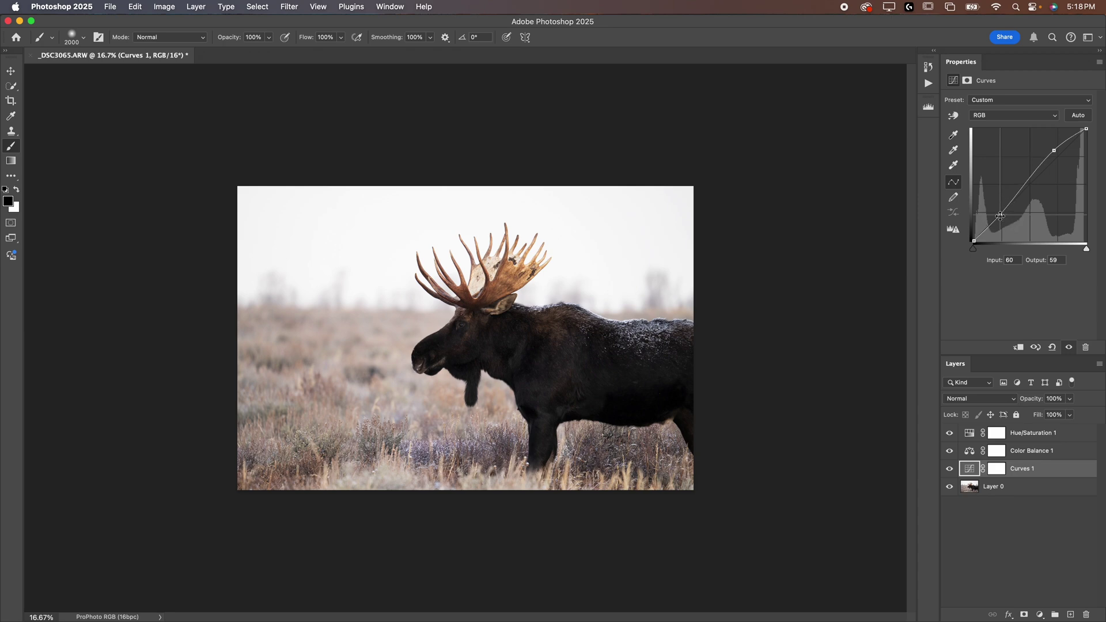
pyautogui.moveTo(1008, 205); pyautogui.dragTo(1030, 251)
pyautogui.click(1054, 150)
pyautogui.click(1000, 216)
pyautogui.moveTo(1000, 215); pyautogui.dragTo(998, 213)
pyautogui.moveTo(1053, 151); pyautogui.dragTo(1055, 155)
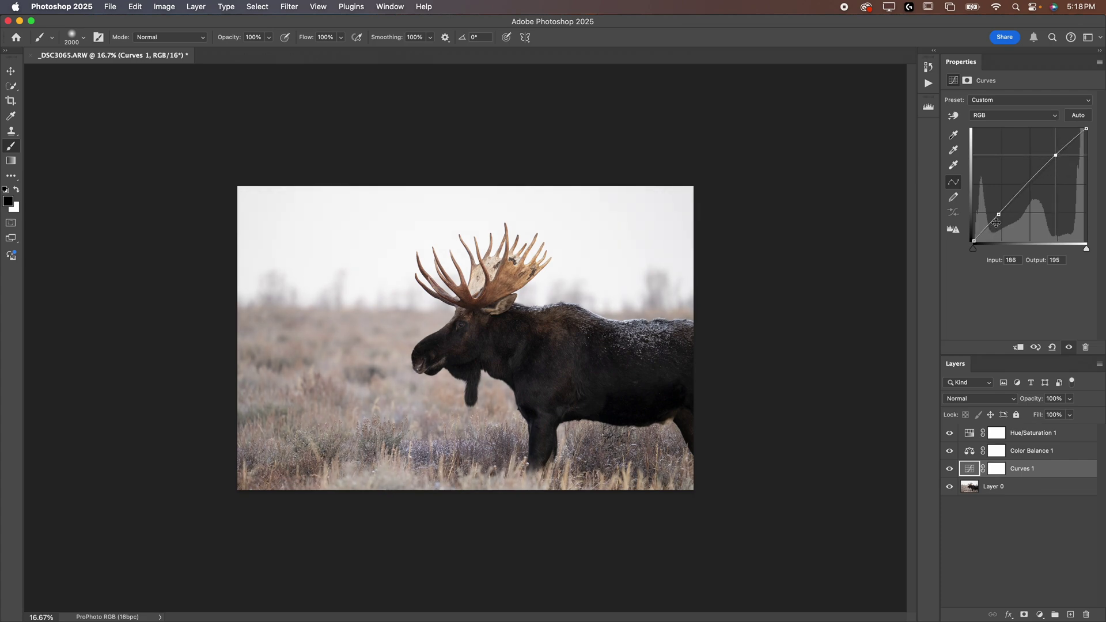
pyautogui.moveTo(999, 214); pyautogui.dragTo(997, 219)
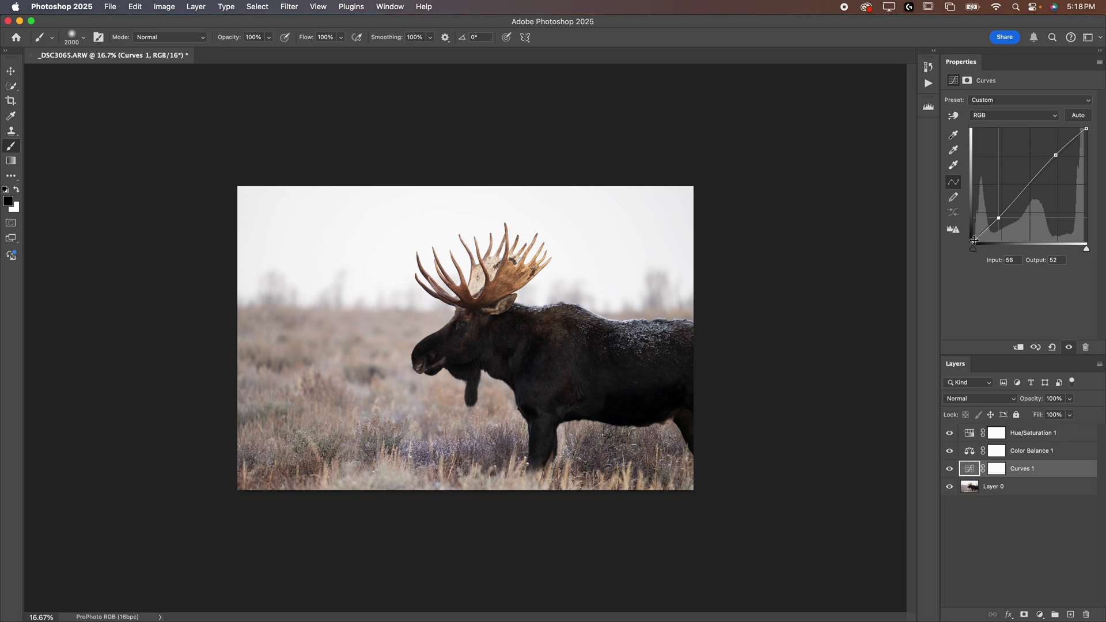
# - Raise the curve's black point to output 9 at input 0 for slightly faded shadows
pyautogui.moveTo(974, 240)
pyautogui.mouseDown()
pyautogui.moveTo(965, 236)
pyautogui.moveTo(962, 249)
pyautogui.mouseUp()
pyautogui.moveTo(962, 247); pyautogui.dragTo(954, 220)
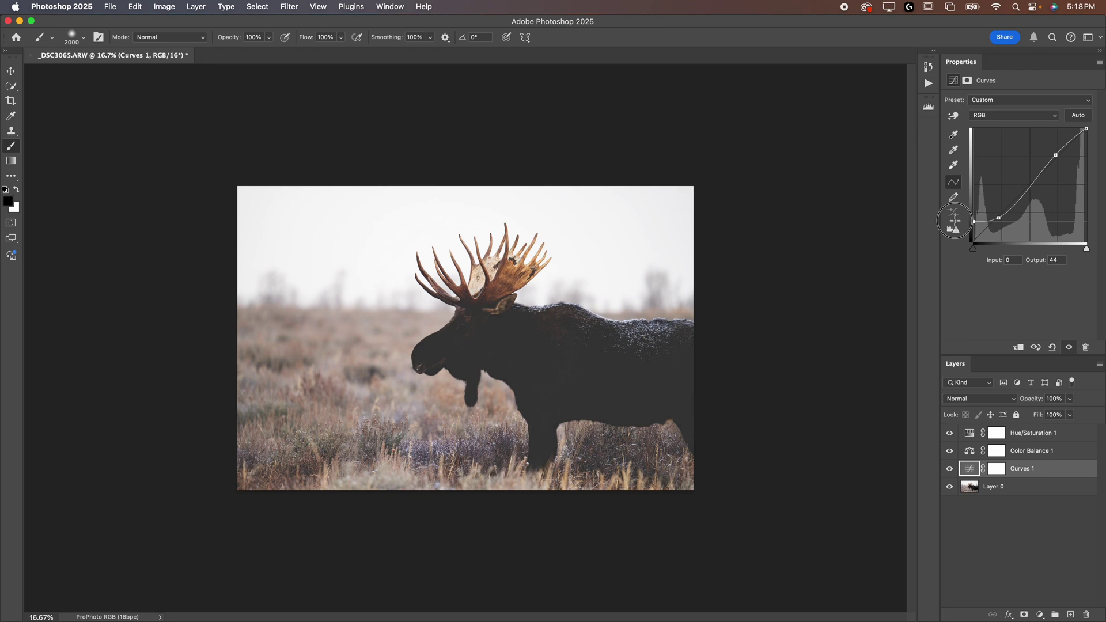
pyautogui.moveTo(954, 221); pyautogui.dragTo(948, 236)
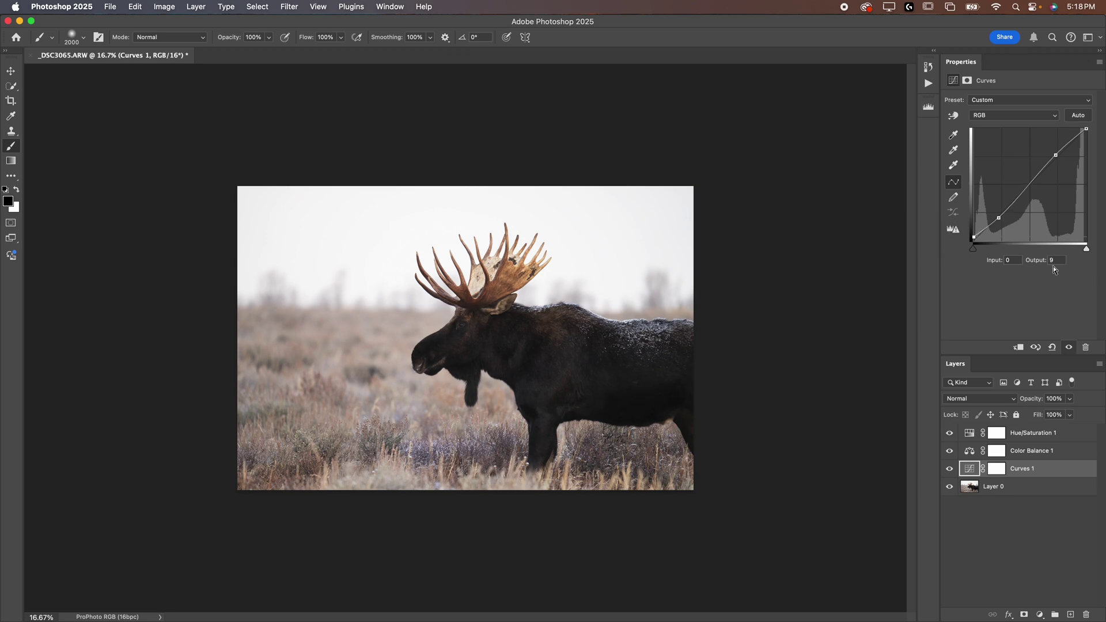
# - Compare the photo with and without the Curves adjustment by toggling its visibility at full-image view
pyautogui.click(950, 469)
pyautogui.click(949, 469)
pyautogui.press('super+0')
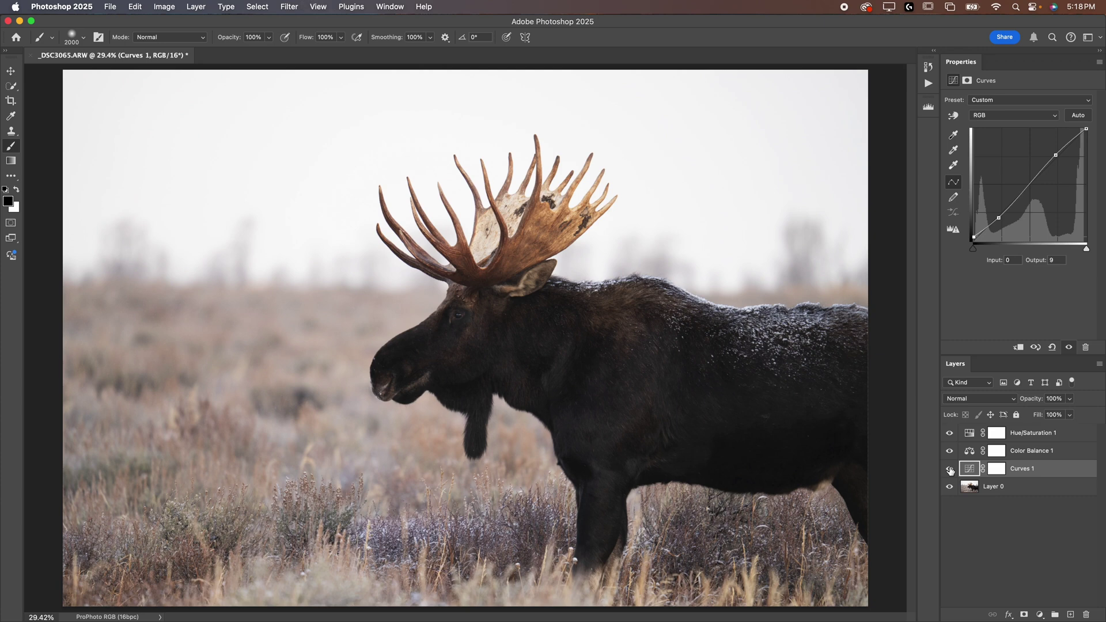
pyautogui.click(949, 469)
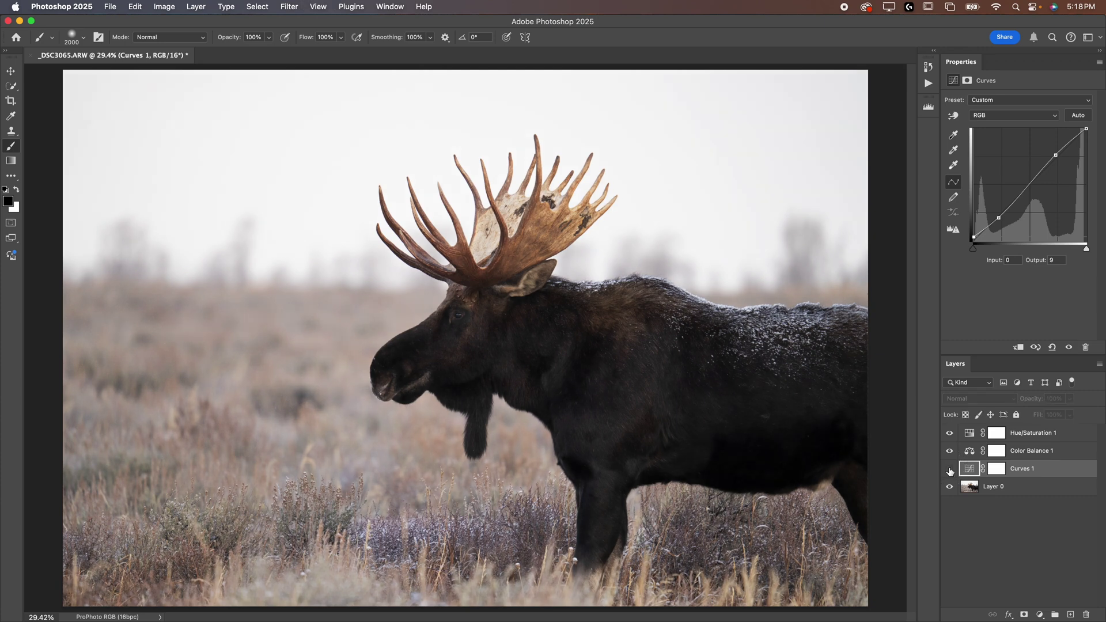
pyautogui.click(949, 469)
pyautogui.click(949, 469)
pyautogui.click(949, 469)
pyautogui.click(949, 469)
pyautogui.click(950, 469)
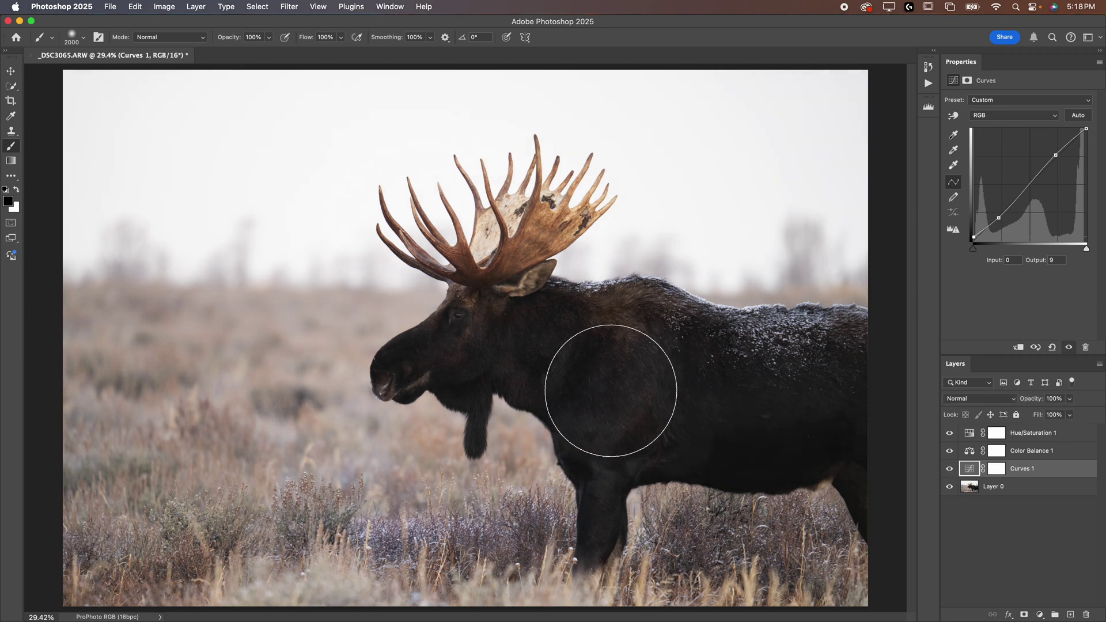
pyautogui.click(950, 469)
pyautogui.click(950, 469)
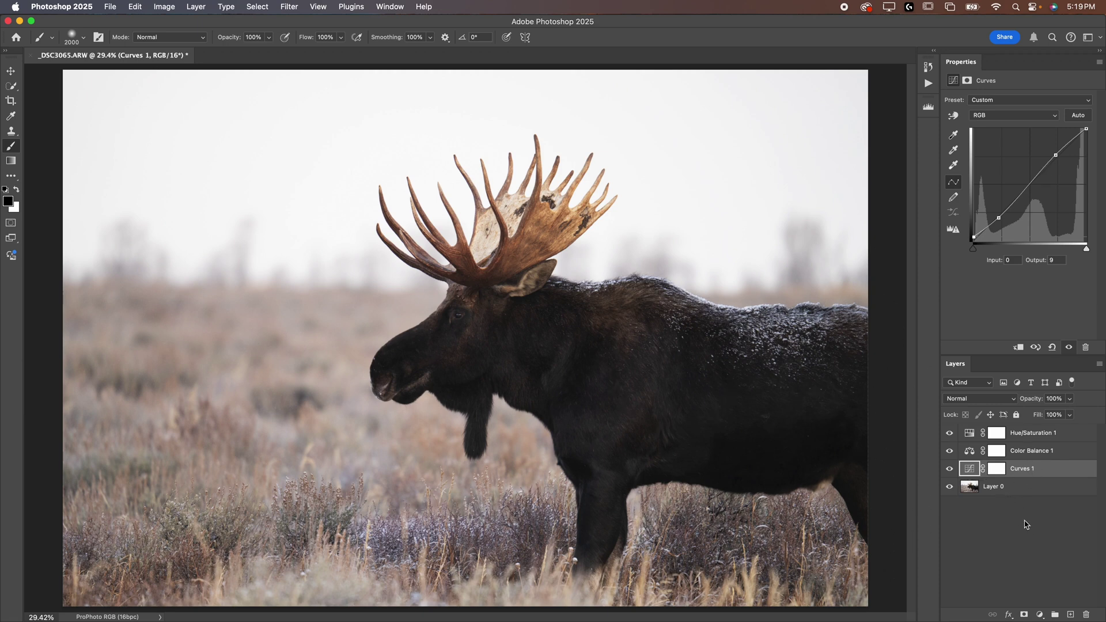
# - Try shifting the Color Balance midtones along the yellow–blue and magenta–green axes, undoing each shift and keeping the Midtones range
pyautogui.click(970, 453)
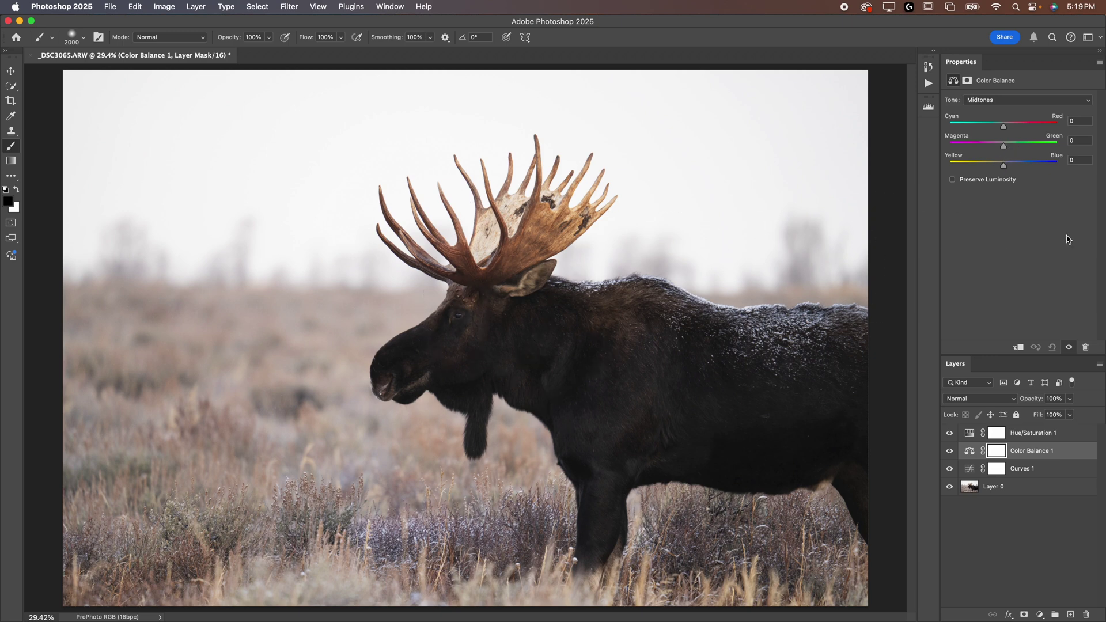
pyautogui.moveTo(1004, 167); pyautogui.dragTo(997, 169)
pyautogui.press('super+z')
pyautogui.moveTo(1004, 168)
pyautogui.mouseDown()
pyautogui.moveTo(1014, 171)
pyautogui.moveTo(994, 148)
pyautogui.moveTo(1003, 149)
pyautogui.mouseUp()
pyautogui.press('super+z')
pyautogui.click(984, 102)
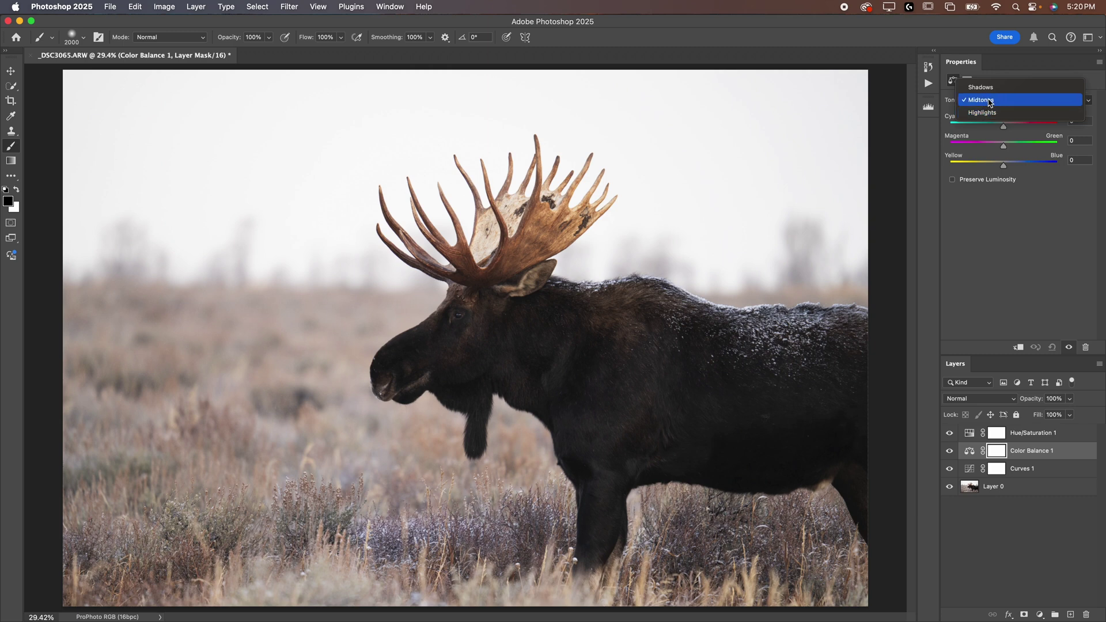
pyautogui.click(989, 102)
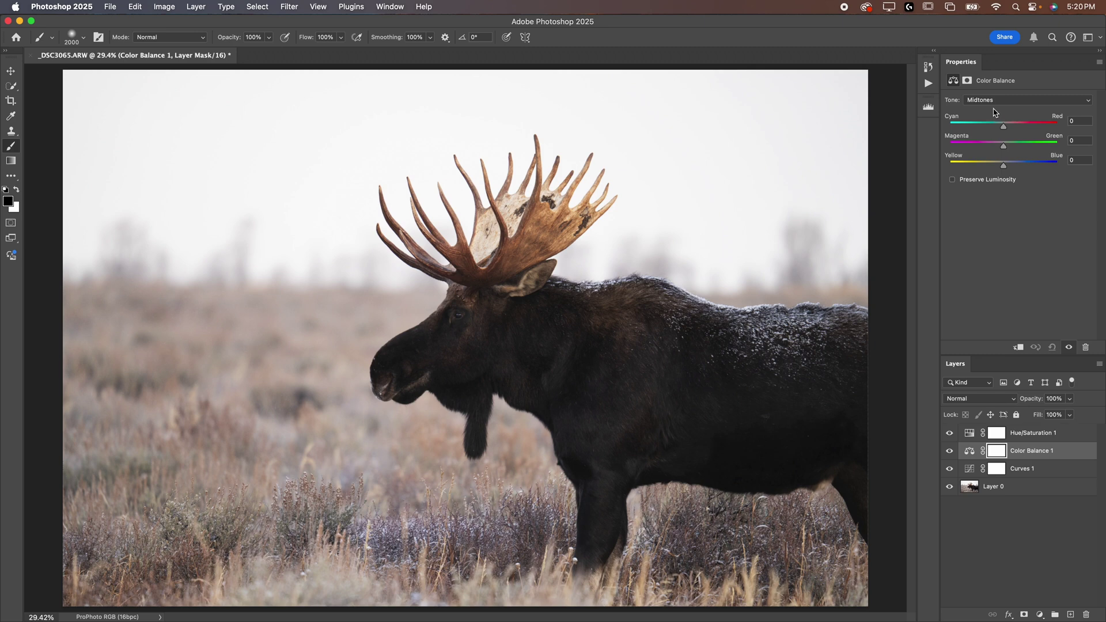
# - Set the master saturation of the Hue/Saturation adjustment layer to +15
pyautogui.click(970, 436)
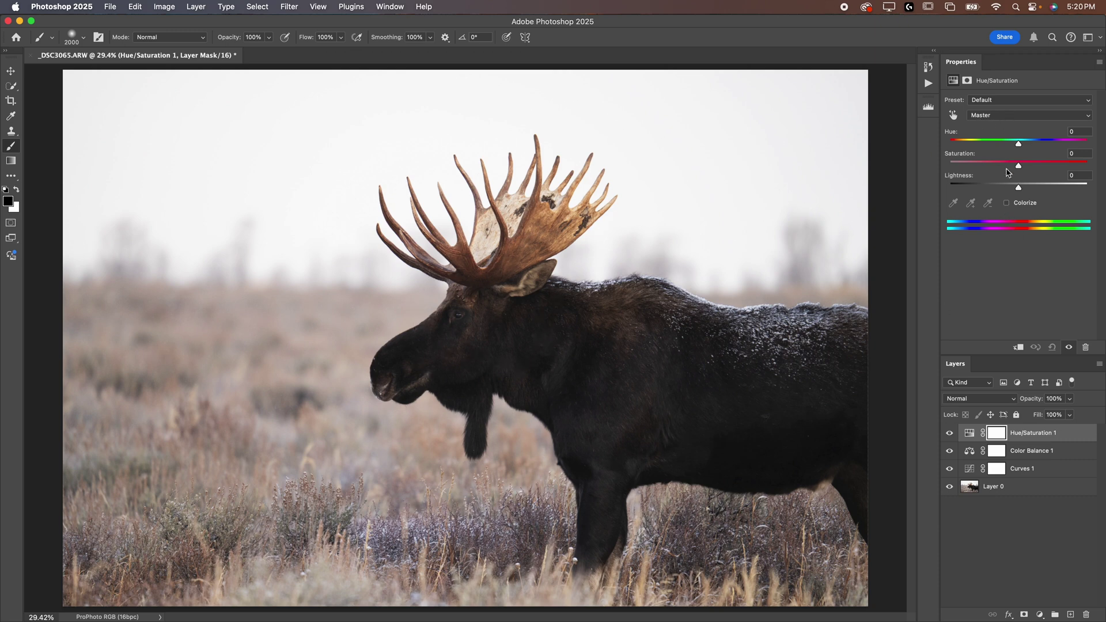
pyautogui.moveTo(1019, 167); pyautogui.dragTo(1041, 186)
pyautogui.press('super+z')
pyautogui.moveTo(1032, 167); pyautogui.dragTo(1030, 171)
# - Try a Vibrance adjustment layer with vibrance at +20, then delete that layer
pyautogui.click(1040, 615)
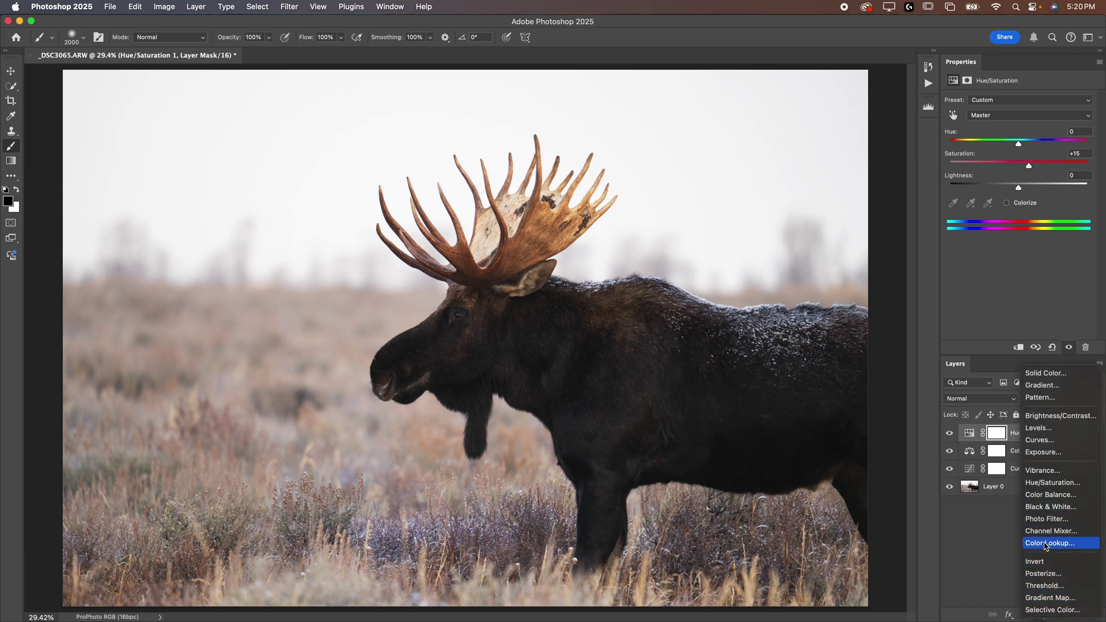
pyautogui.click(1047, 471)
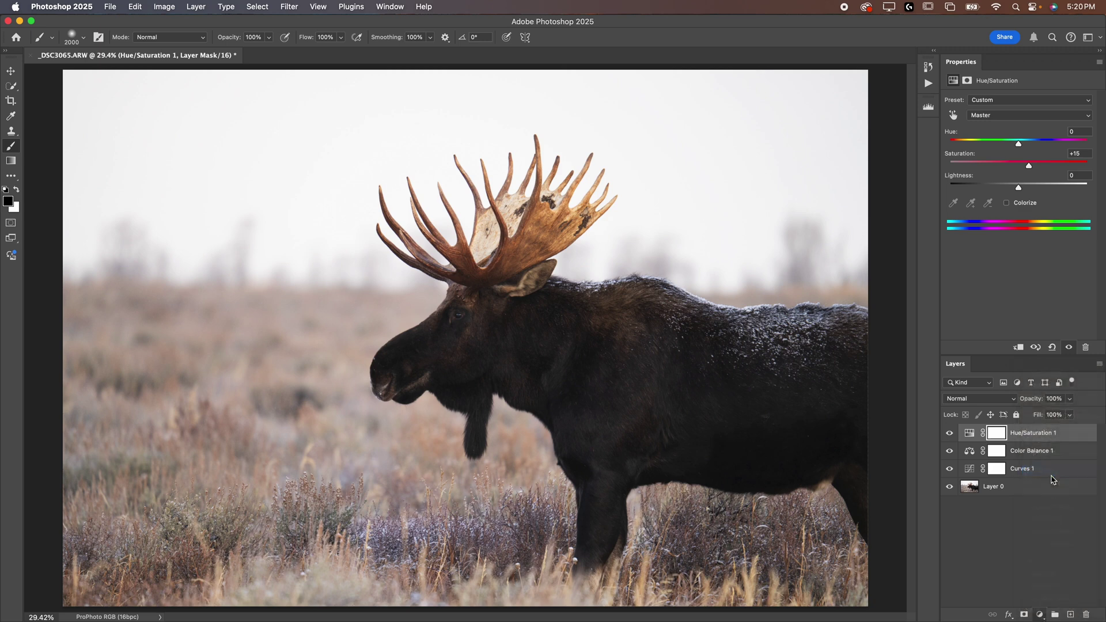
pyautogui.moveTo(1019, 114)
pyautogui.mouseDown()
pyautogui.moveTo(1082, 118)
pyautogui.moveTo(1034, 117)
pyautogui.mouseUp()
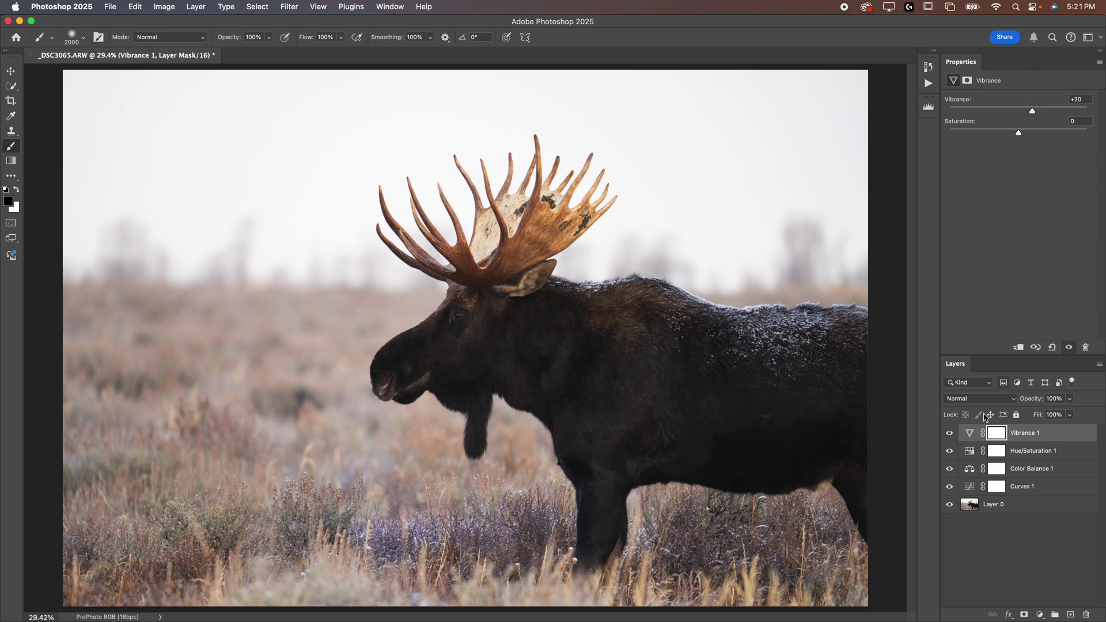
pyautogui.click(971, 433)
pyautogui.press('BackSpace')
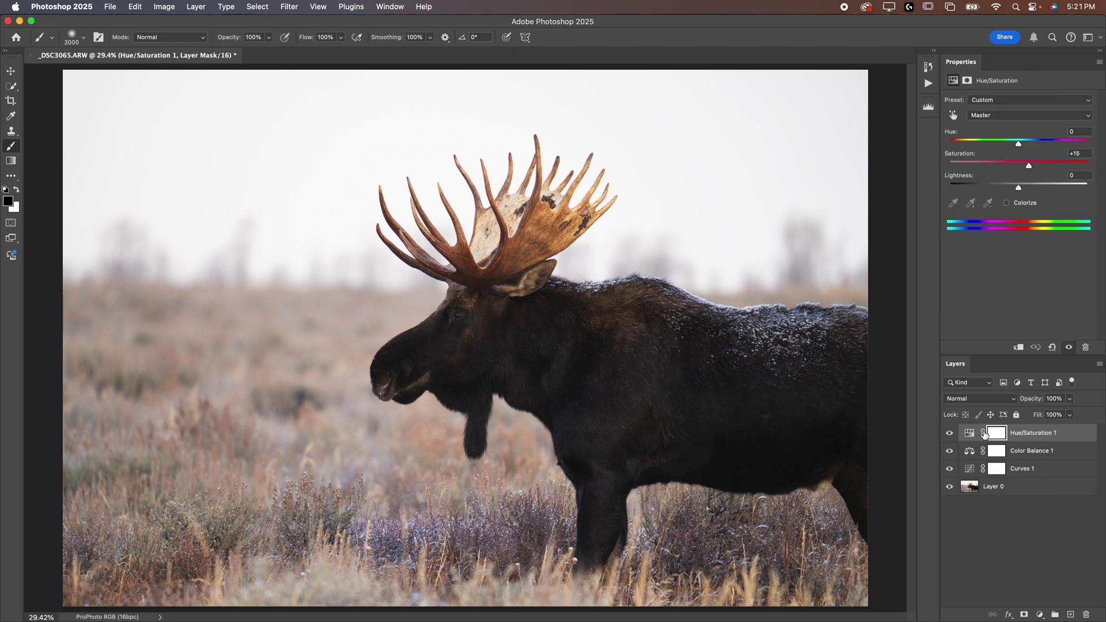
# - Raise the master saturation further, and set the Yellows range sampled from the antlers to saturation -7 and lightness +9
pyautogui.click(966, 435)
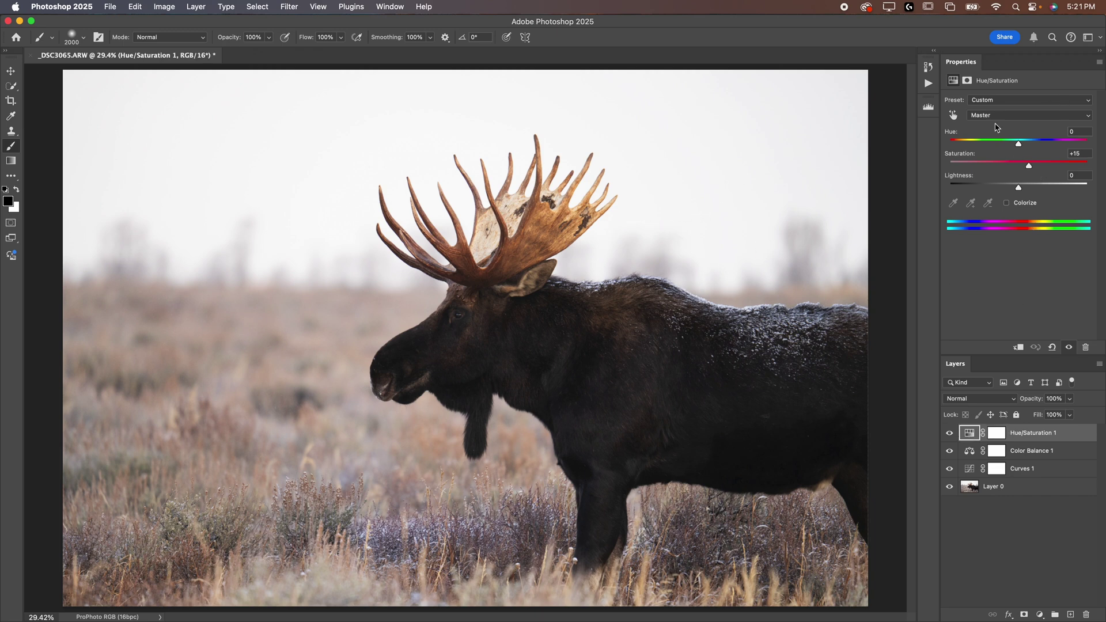
pyautogui.moveTo(1030, 168); pyautogui.dragTo(1038, 170)
pyautogui.click(988, 117)
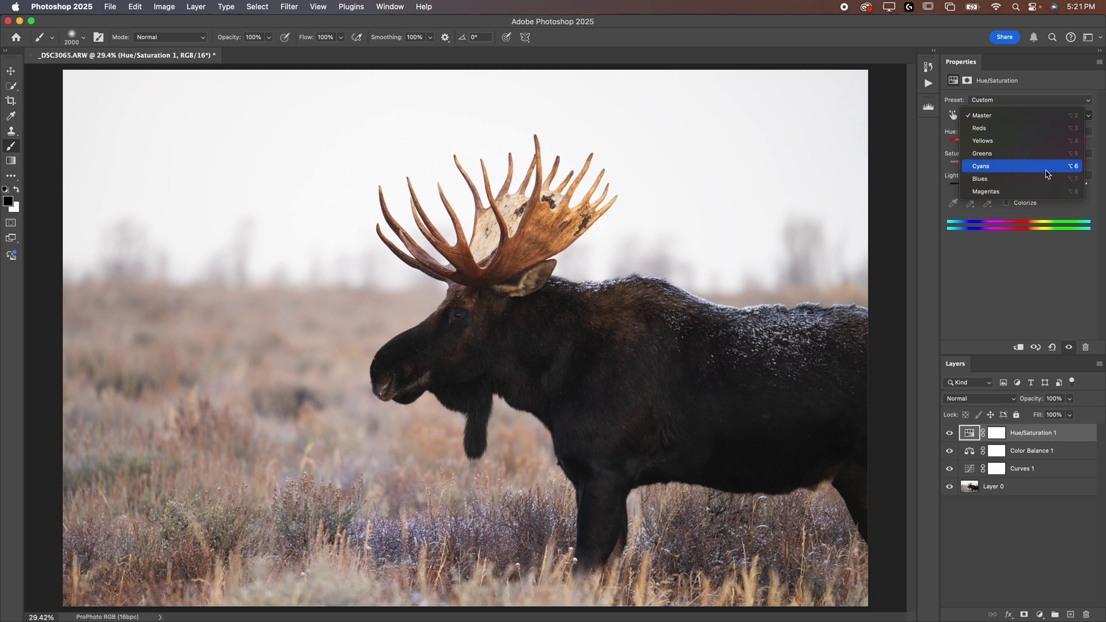
pyautogui.click(1020, 140)
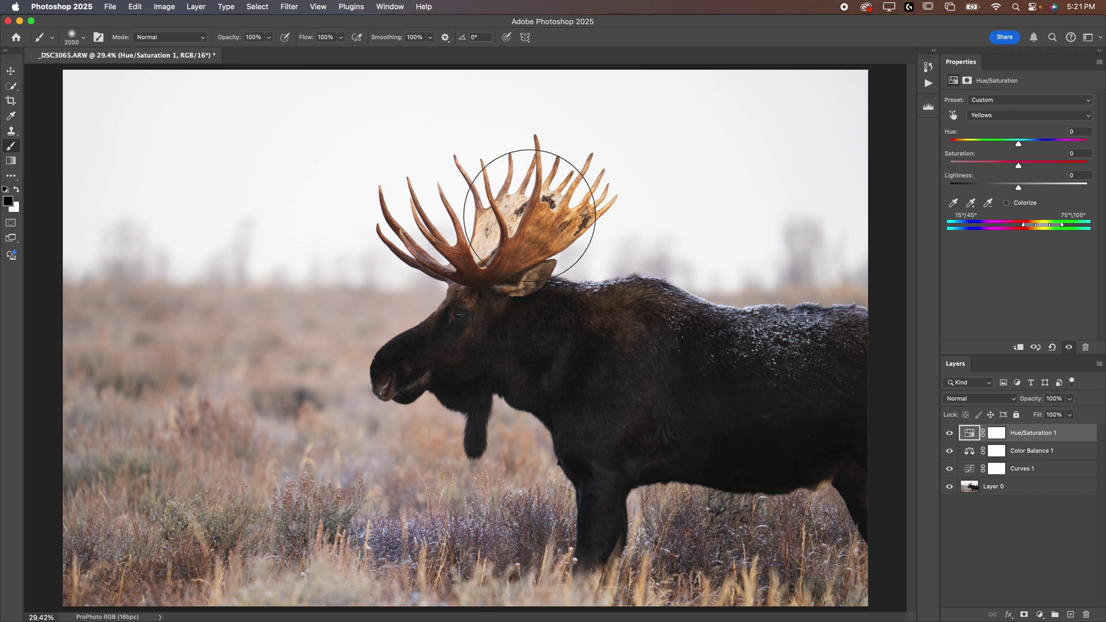
pyautogui.click(953, 202)
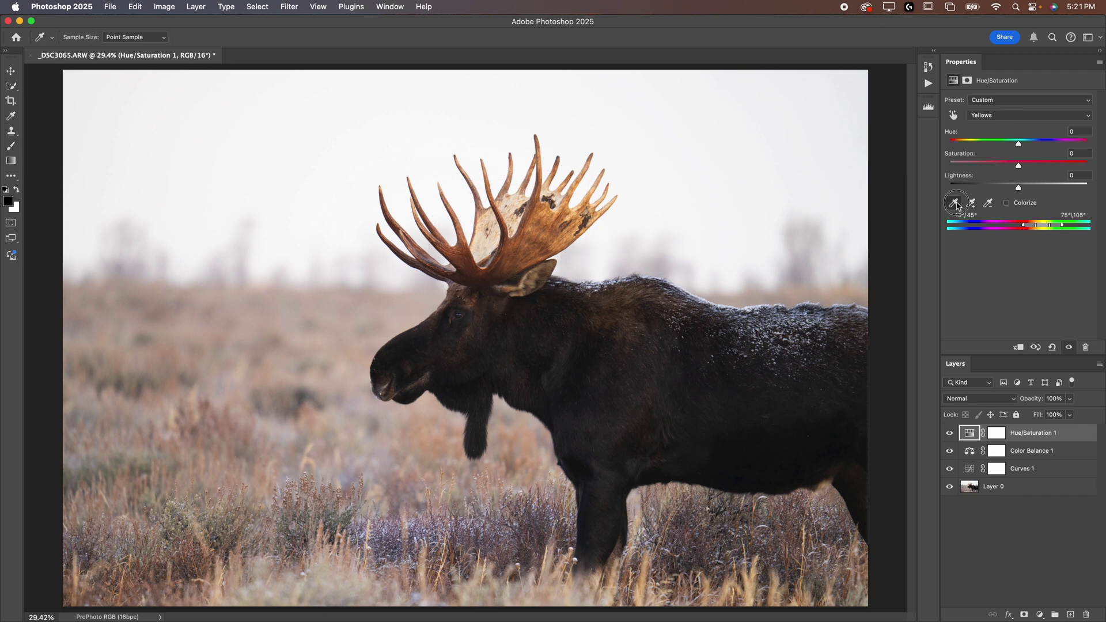
pyautogui.click(542, 210)
pyautogui.moveTo(1018, 165)
pyautogui.mouseDown()
pyautogui.moveTo(979, 167)
pyautogui.moveTo(1036, 167)
pyautogui.moveTo(911, 173)
pyautogui.moveTo(1069, 179)
pyautogui.moveTo(973, 181)
pyautogui.moveTo(1024, 180)
pyautogui.moveTo(1005, 182)
pyautogui.mouseUp()
pyautogui.moveTo(1006, 181)
pyautogui.mouseDown()
pyautogui.moveTo(1039, 185)
pyautogui.moveTo(1014, 171)
pyautogui.mouseUp()
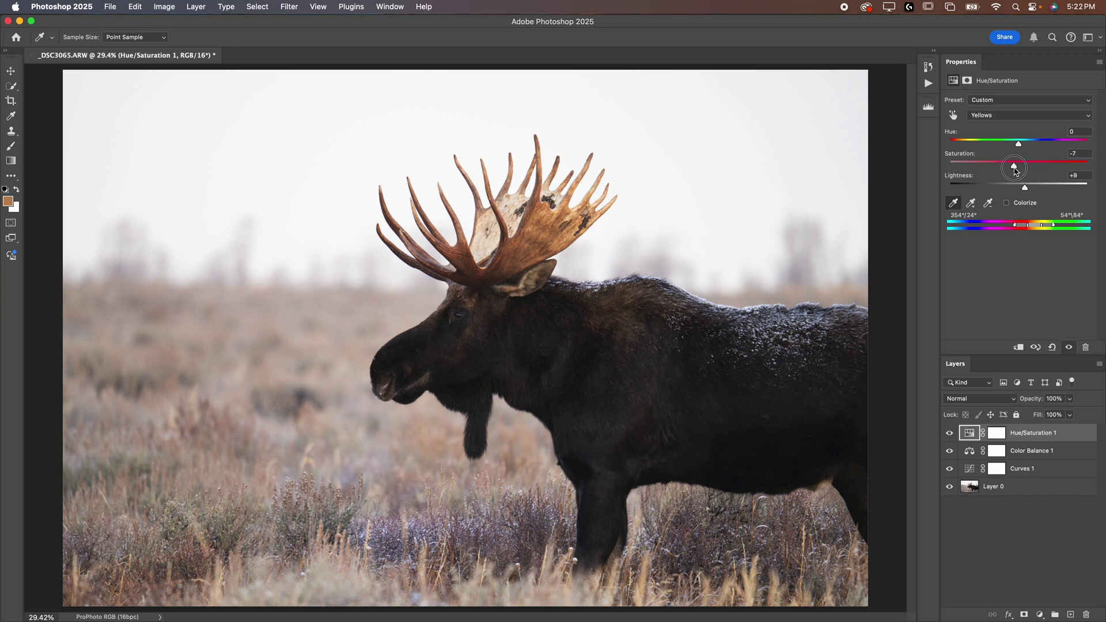
# - Return to the Master range of the Hue/Saturation adjustment and set its saturation to +34
pyautogui.click(1000, 117)
pyautogui.click(994, 91)
pyautogui.moveTo(1042, 166); pyautogui.dragTo(1043, 167)
# - Tone down the bluish snow in the brush by setting the Blues range to saturation -43 and lightness +12
pyautogui.click(1005, 116)
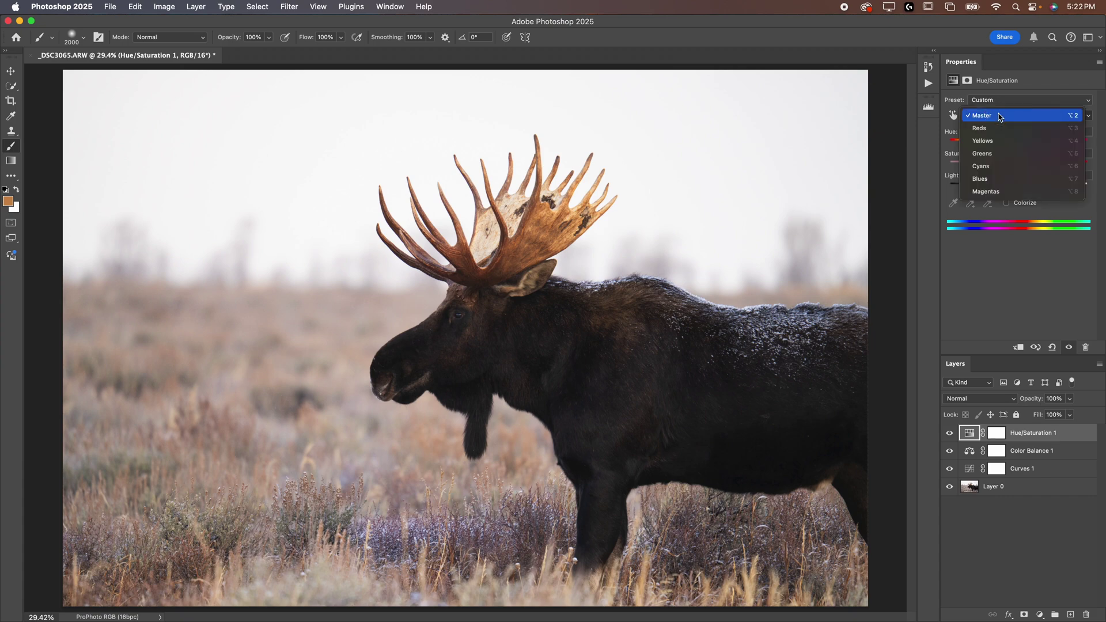
pyautogui.click(991, 178)
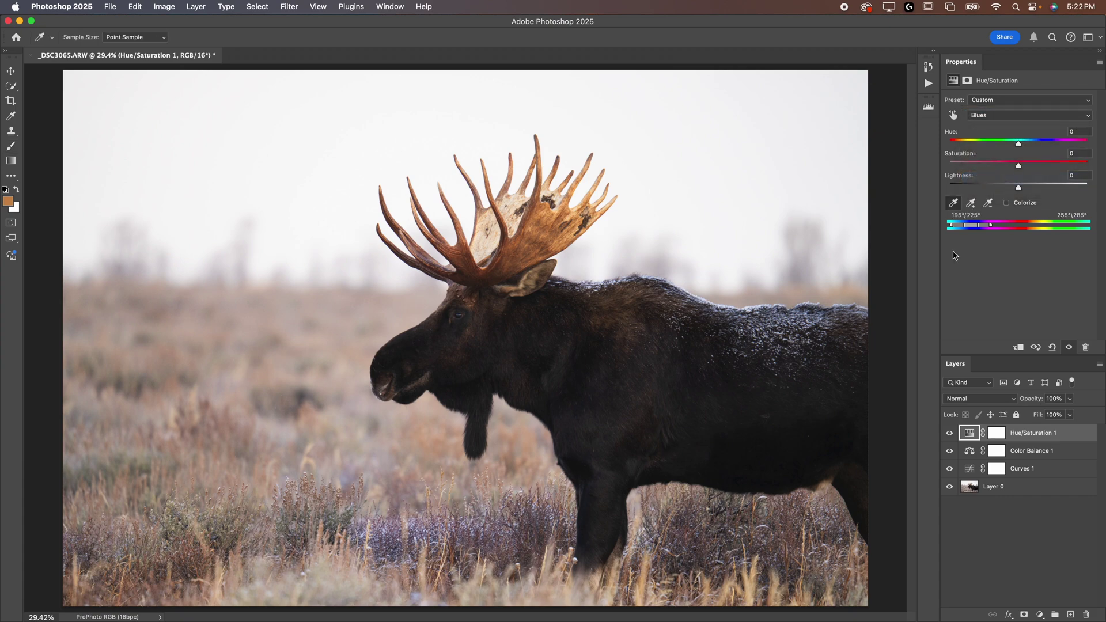
pyautogui.scroll(10, 383, 523)
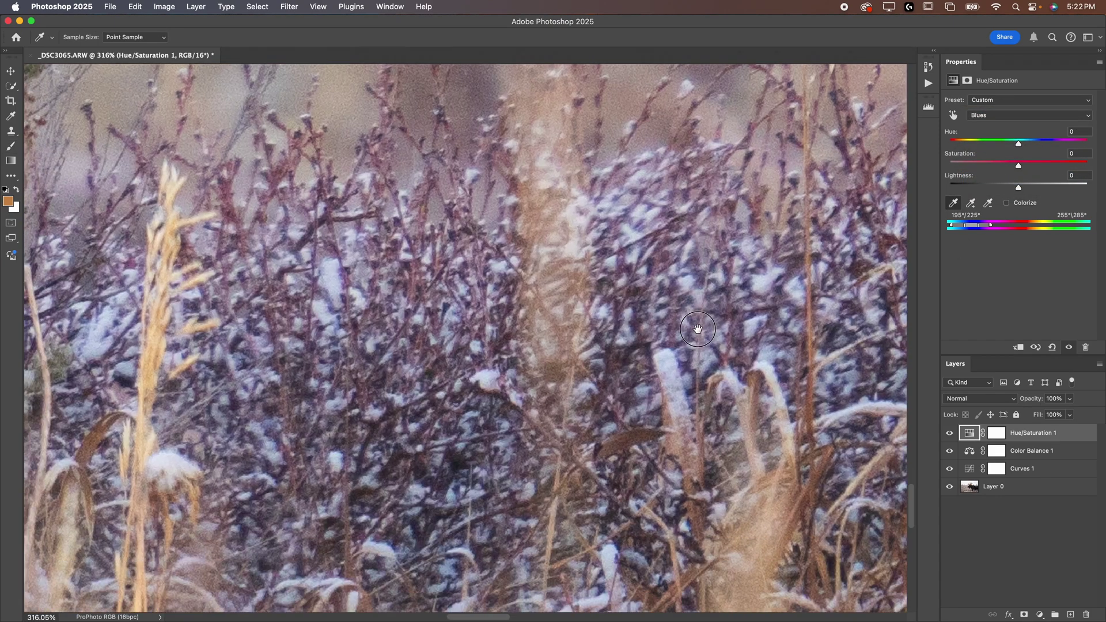
pyautogui.moveTo(1019, 165); pyautogui.dragTo(981, 165)
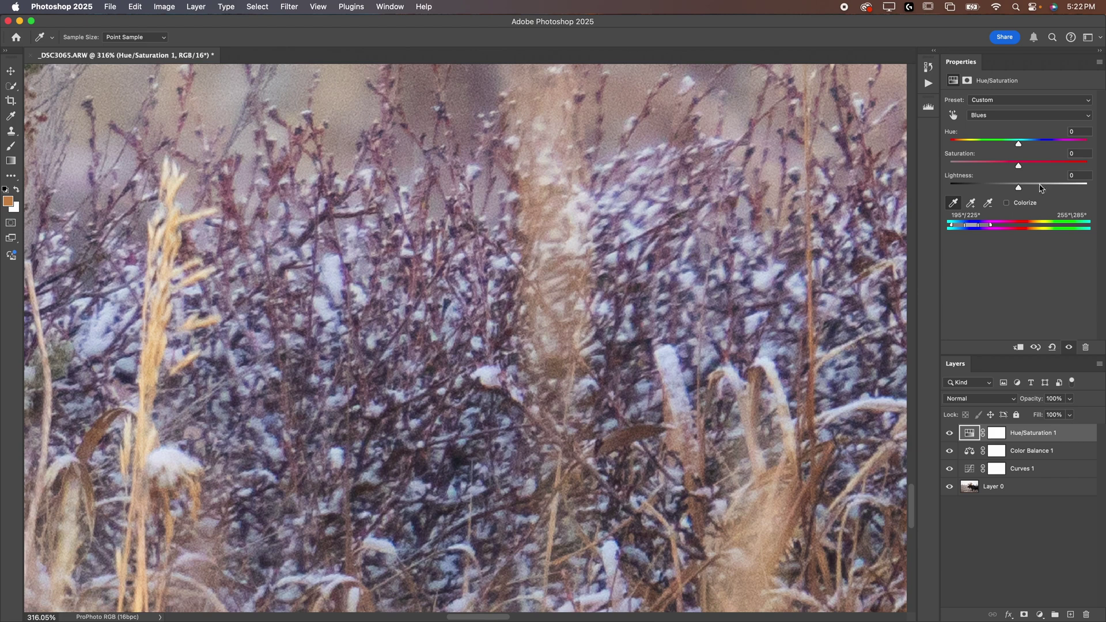
pyautogui.moveTo(981, 165); pyautogui.dragTo(1028, 188)
pyautogui.press('super+0')
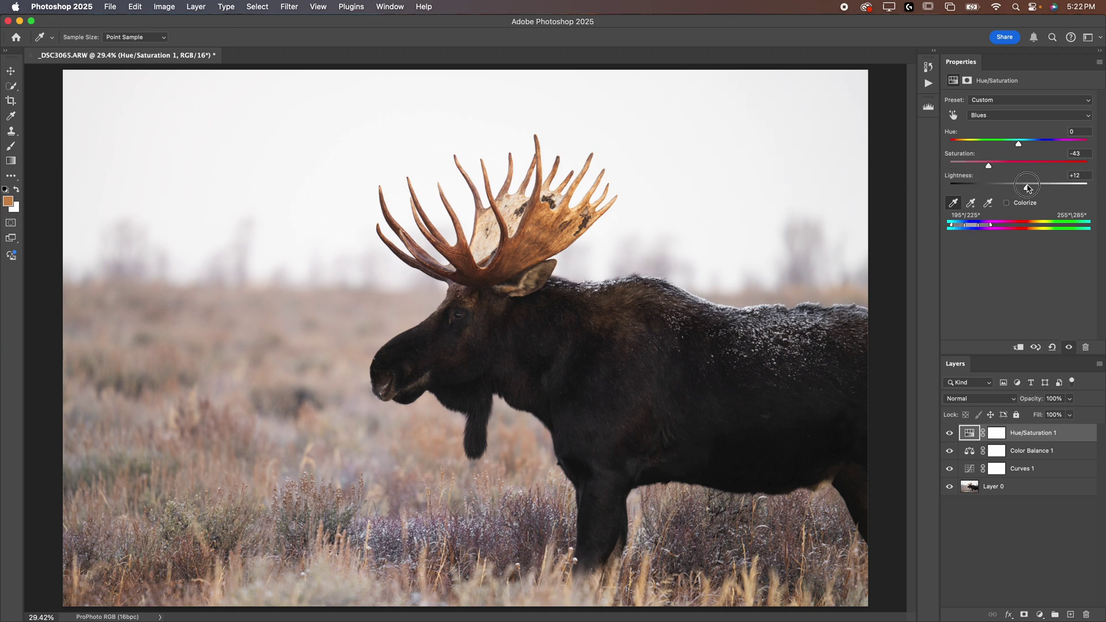
# - Review the Reds range of the Hue/Saturation adjustment, then go back to the Master settings with the Brush tool active
pyautogui.click(995, 121)
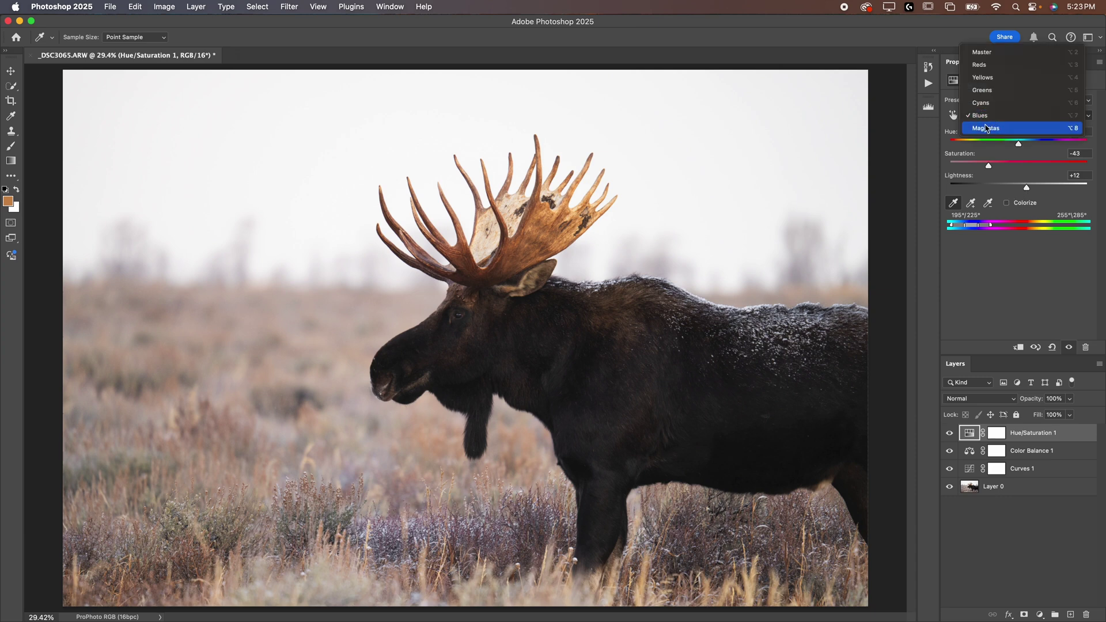
pyautogui.click(982, 64)
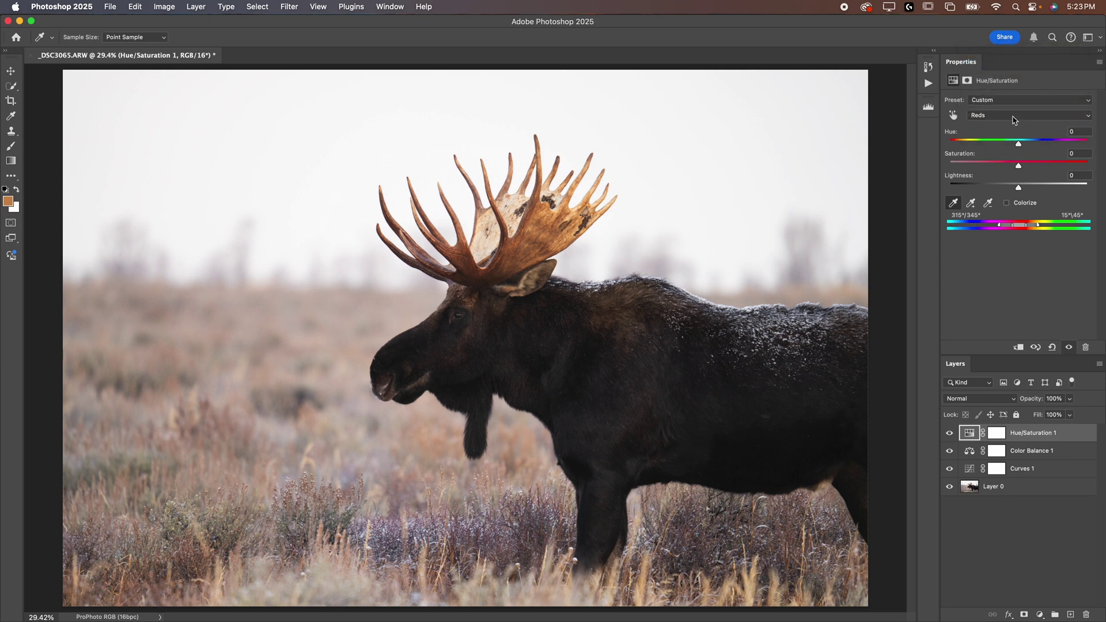
pyautogui.click(1004, 117)
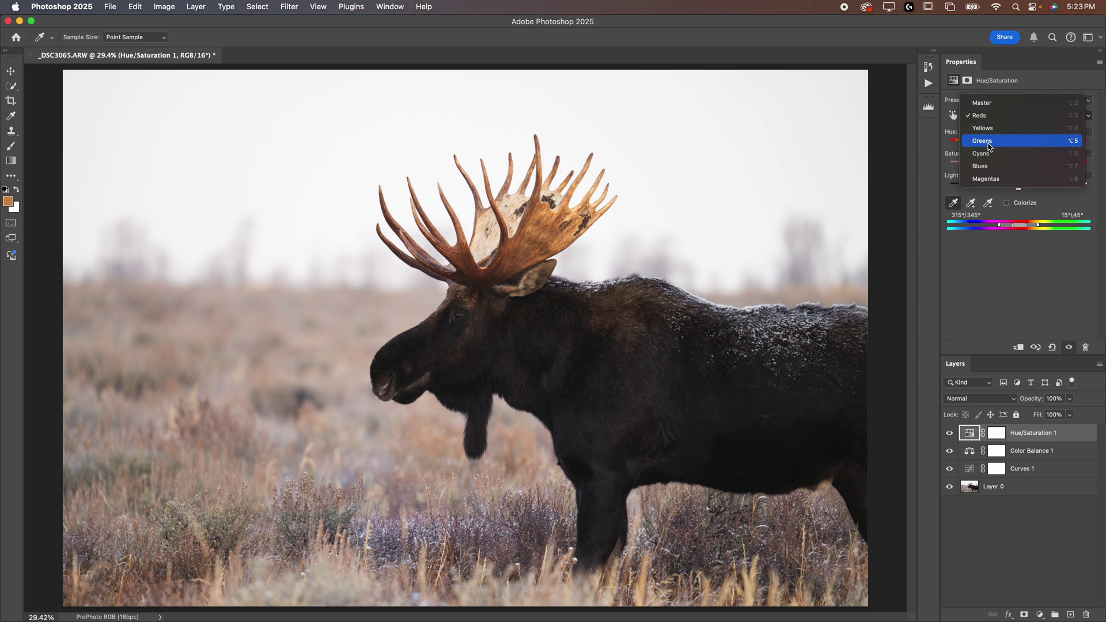
pyautogui.click(985, 115)
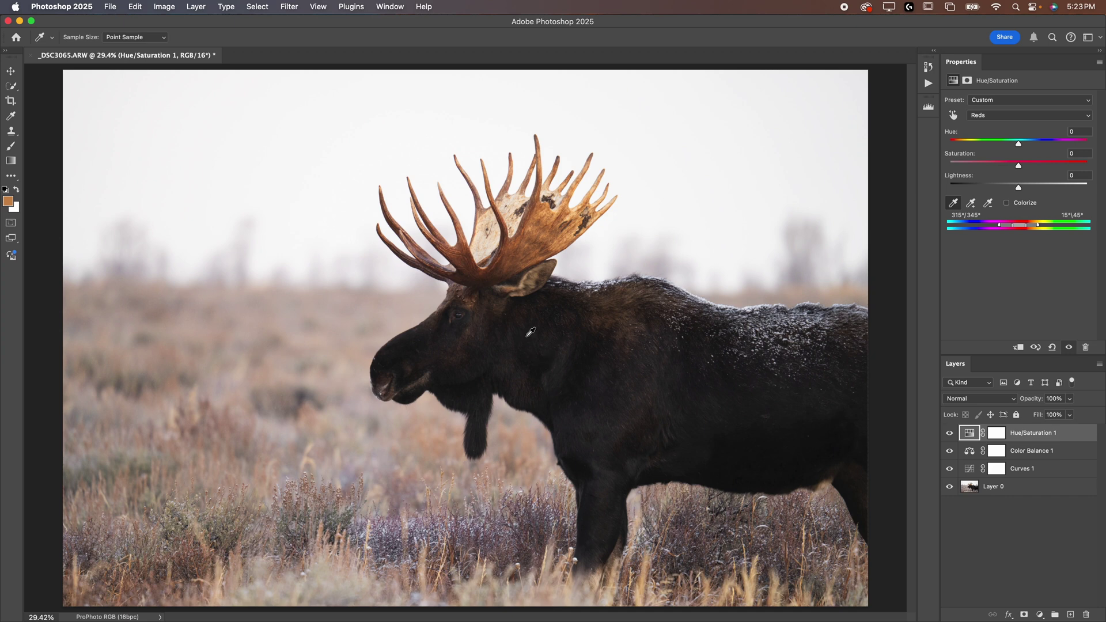
pyautogui.click(971, 433)
pyautogui.press('b')
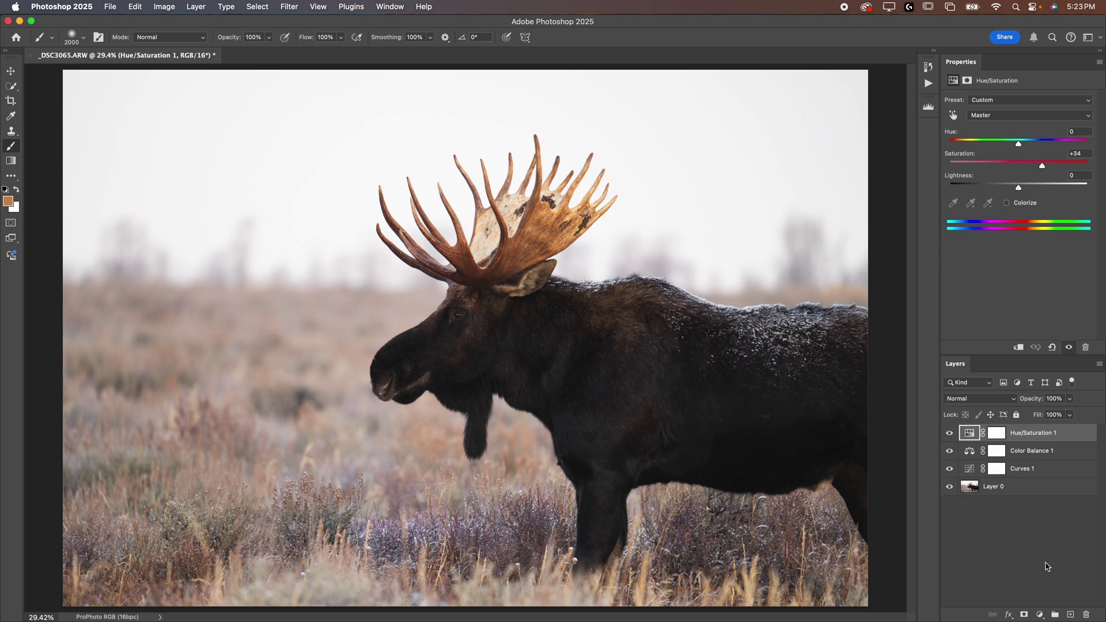
# - Examine the filters available for the base photo layer and compare them with the Curves and Hue/Saturation adjustment layers
pyautogui.click(970, 489)
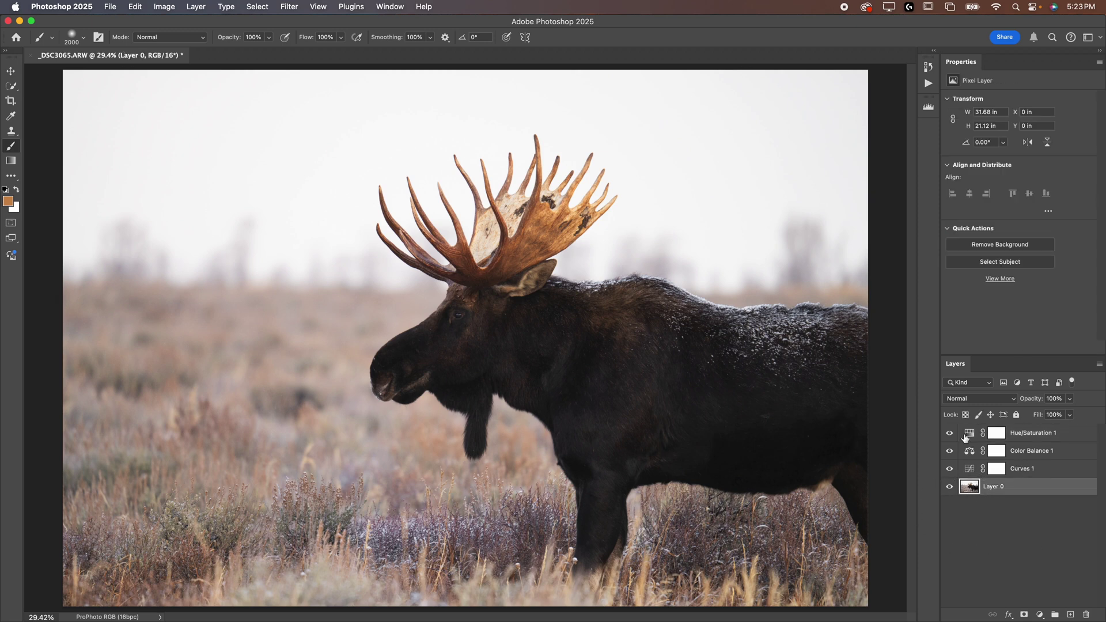
pyautogui.click(968, 437)
pyautogui.click(973, 485)
pyautogui.click(278, 6)
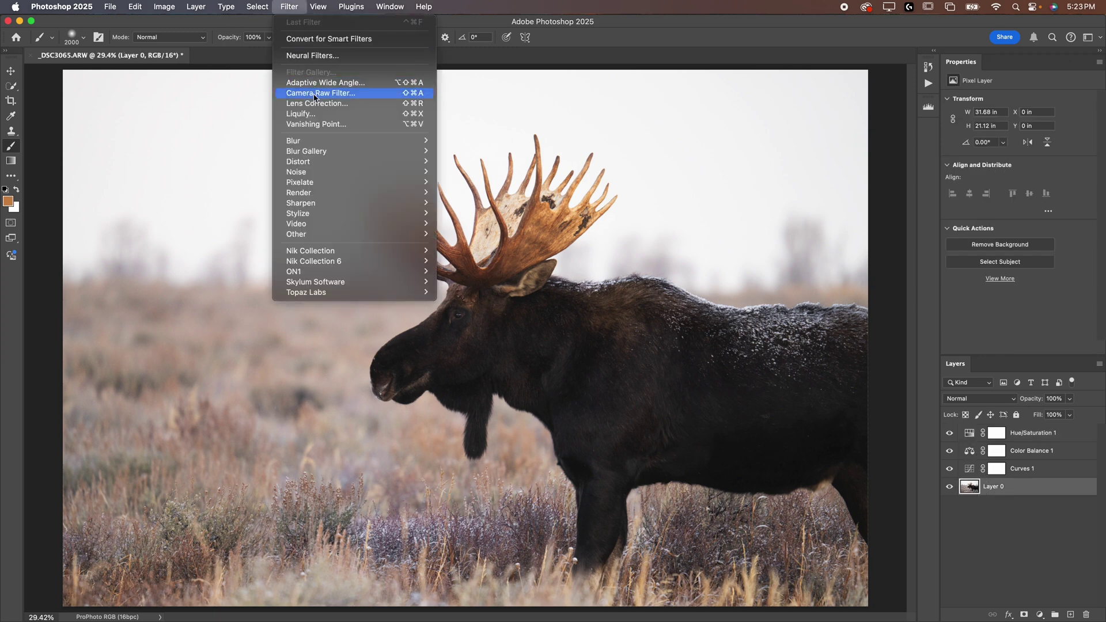
pyautogui.press('Escape')
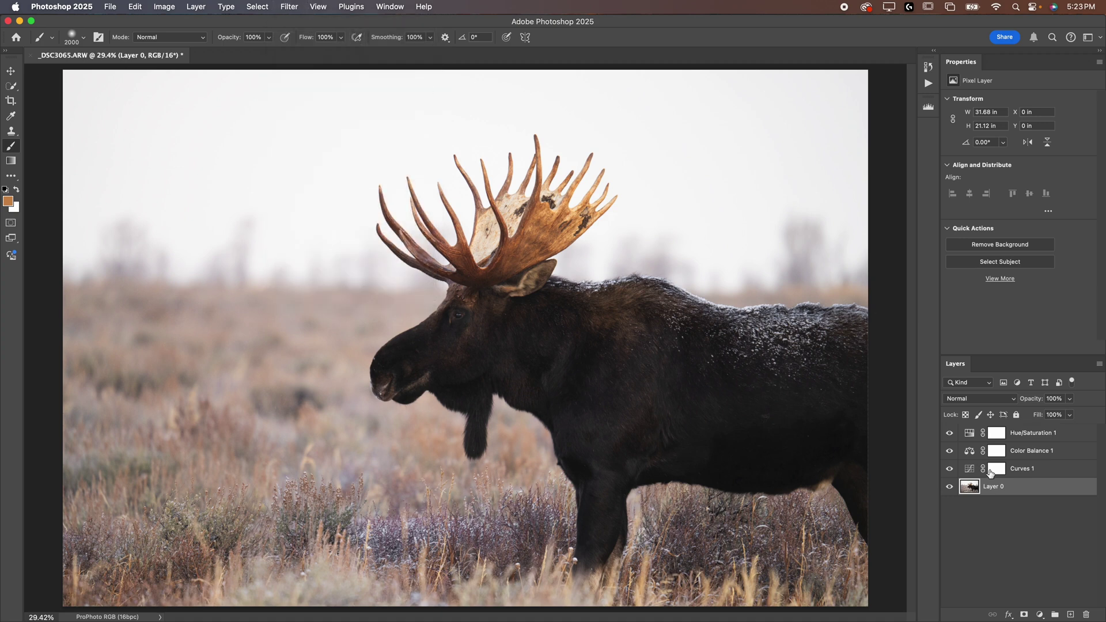
pyautogui.click(288, 6)
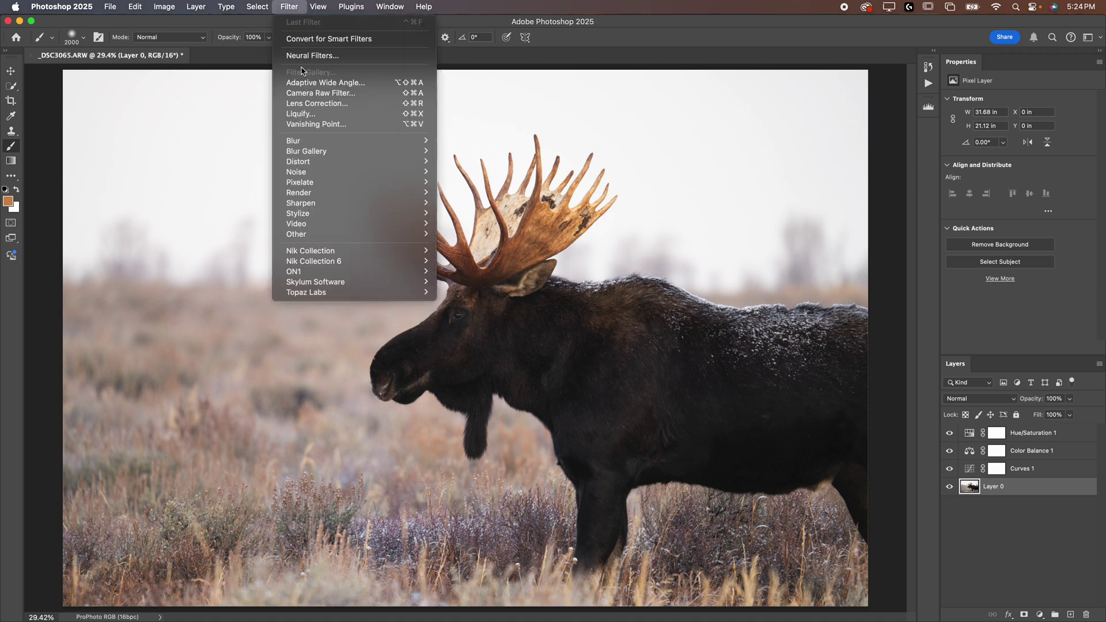
pyautogui.press('Escape')
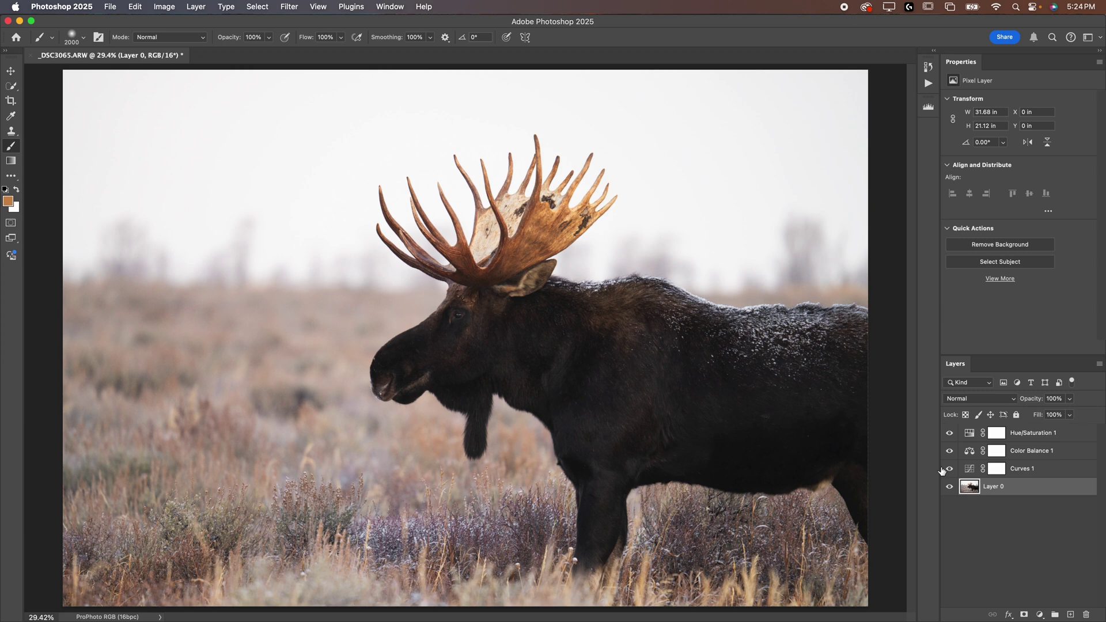
pyautogui.click(288, 7)
pyautogui.click(284, 6)
pyautogui.click(968, 470)
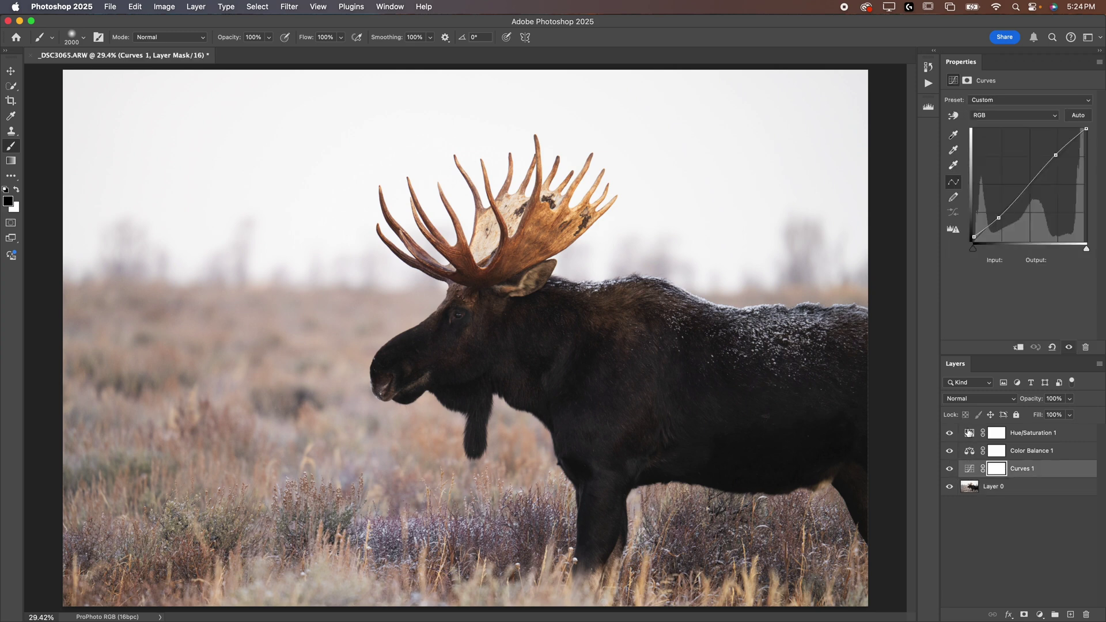
pyautogui.click(971, 489)
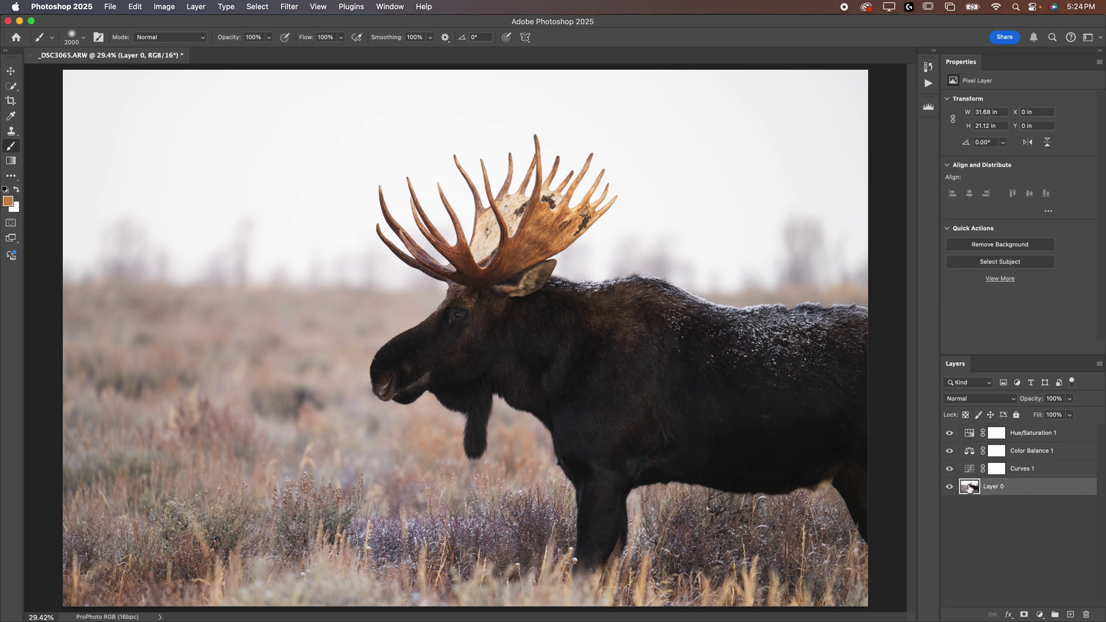
pyautogui.click(969, 433)
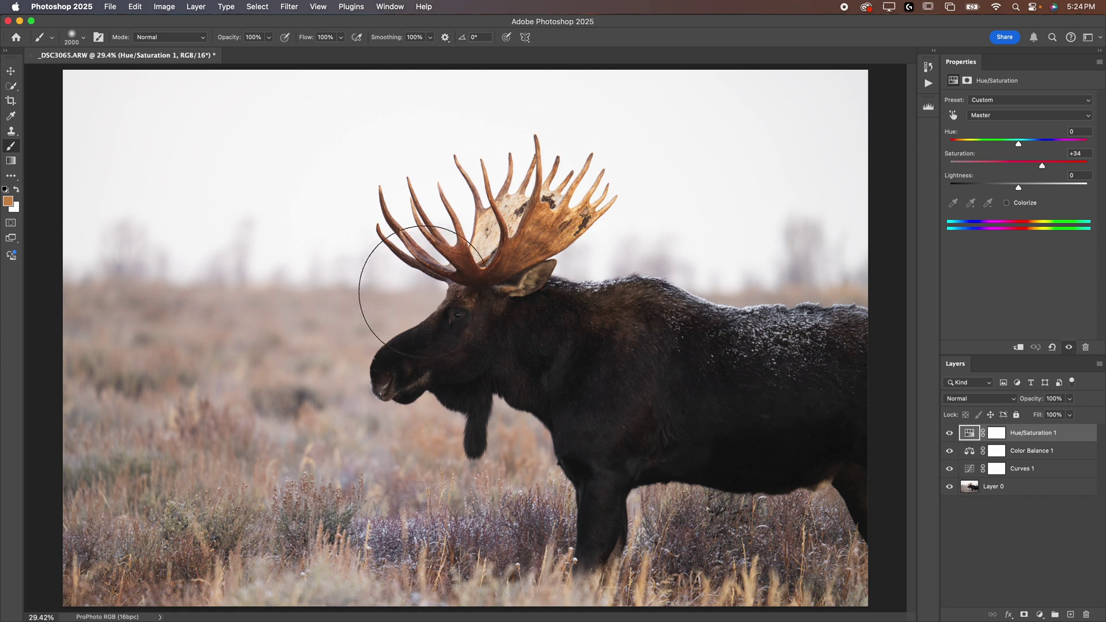
# - Stamp all visible layers into a new merged pixel layer above the Hue/Saturation adjustment
pyautogui.click(969, 488)
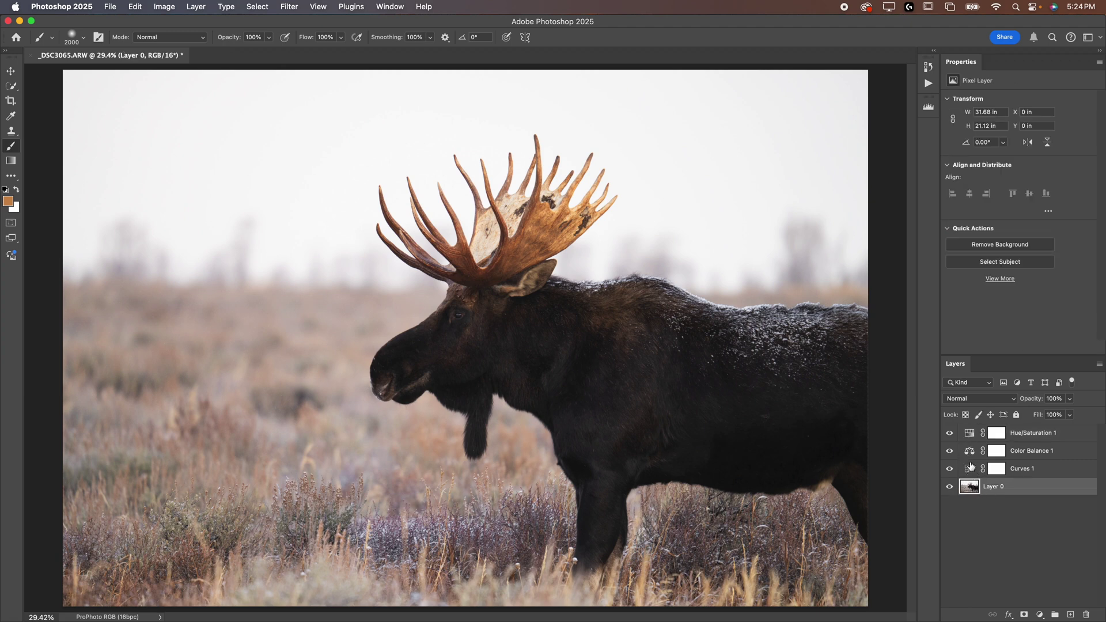
pyautogui.click(971, 438)
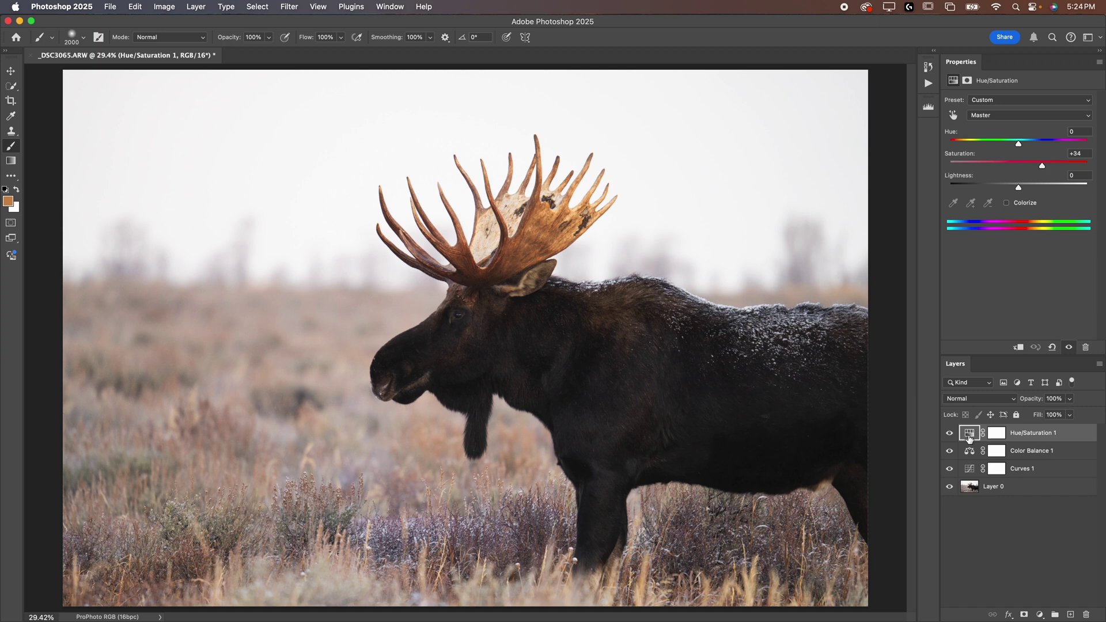
pyautogui.moveTo(970, 436); pyautogui.dragTo(971, 437)
pyautogui.press('super+alt+shift+e')
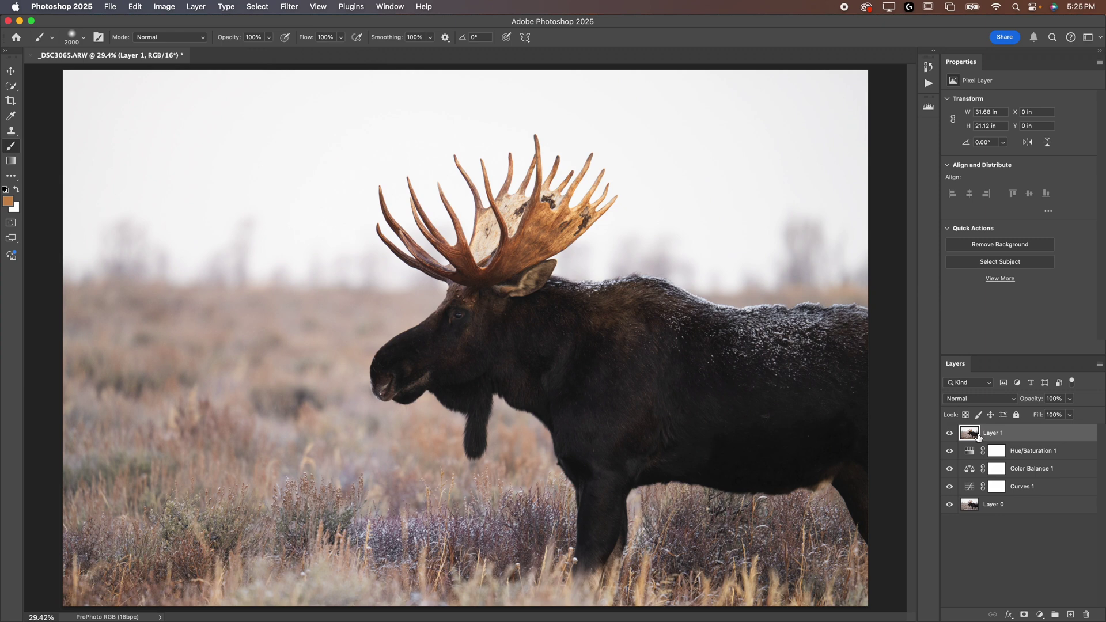
# - Open the merged layer in the Camera Raw filter and set Highlights to -52, Shadows to +17 and Whites to +31
pyautogui.click(288, 6)
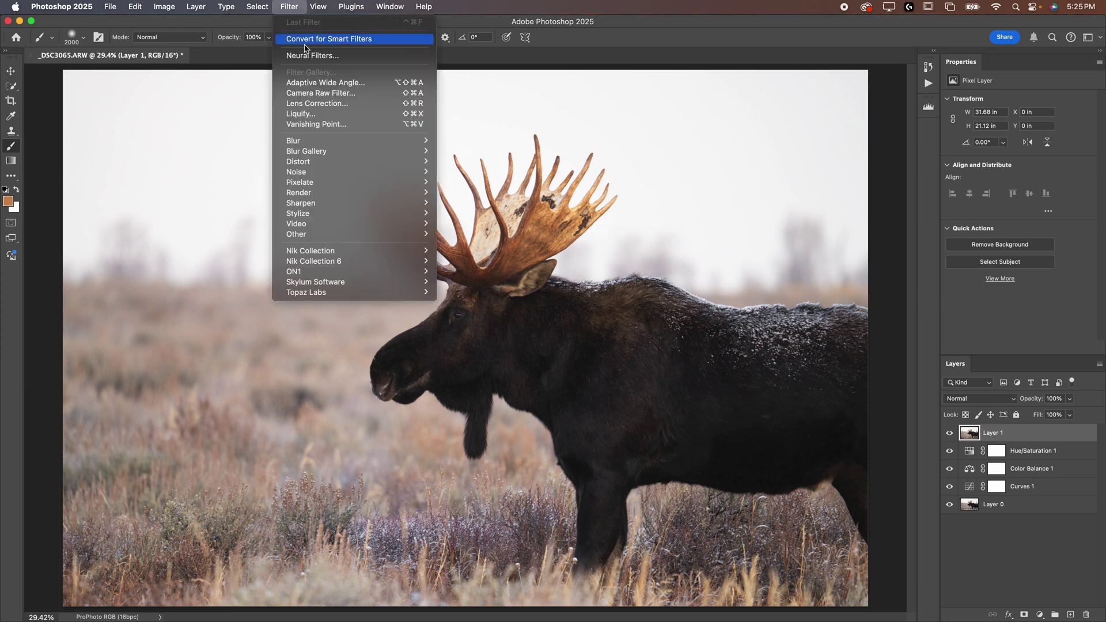
pyautogui.click(311, 93)
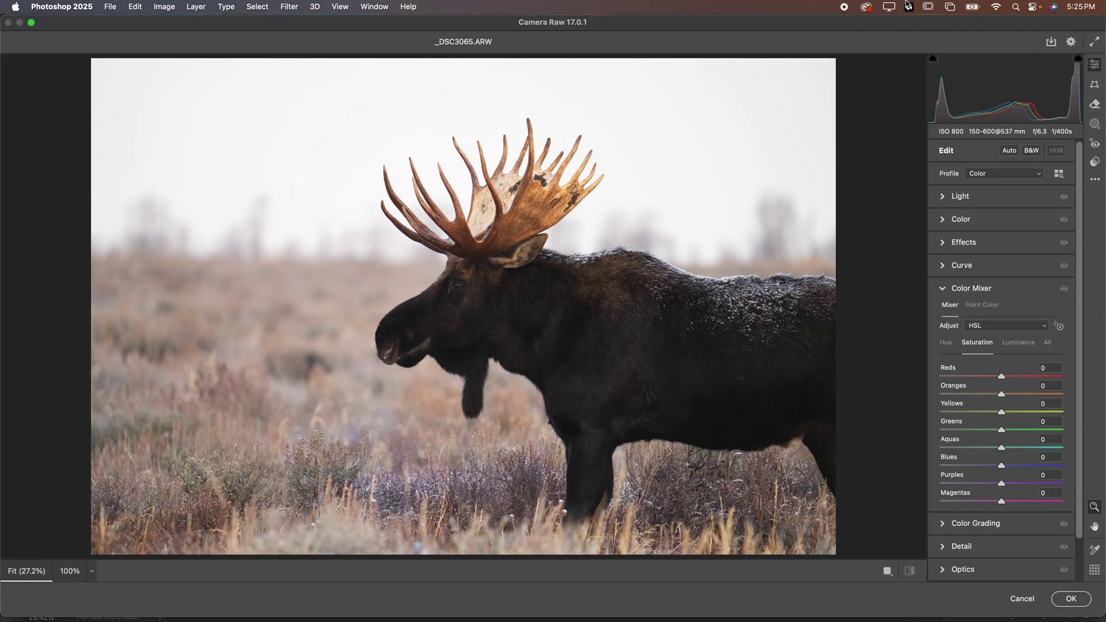
pyautogui.doubleClick(909, 24)
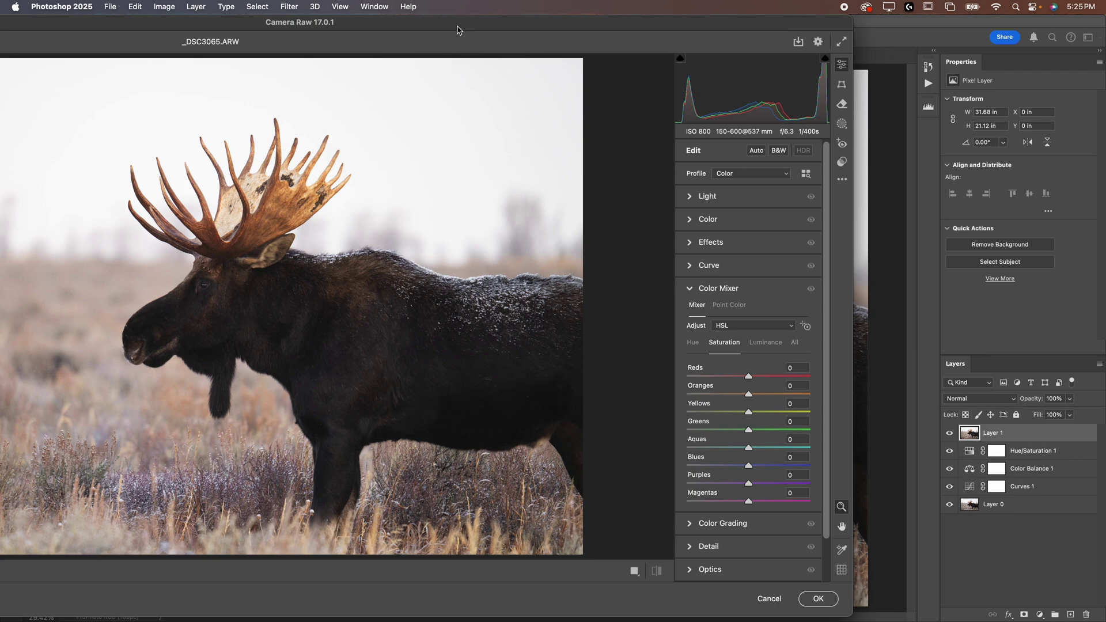
pyautogui.moveTo(455, 28); pyautogui.dragTo(786, 604)
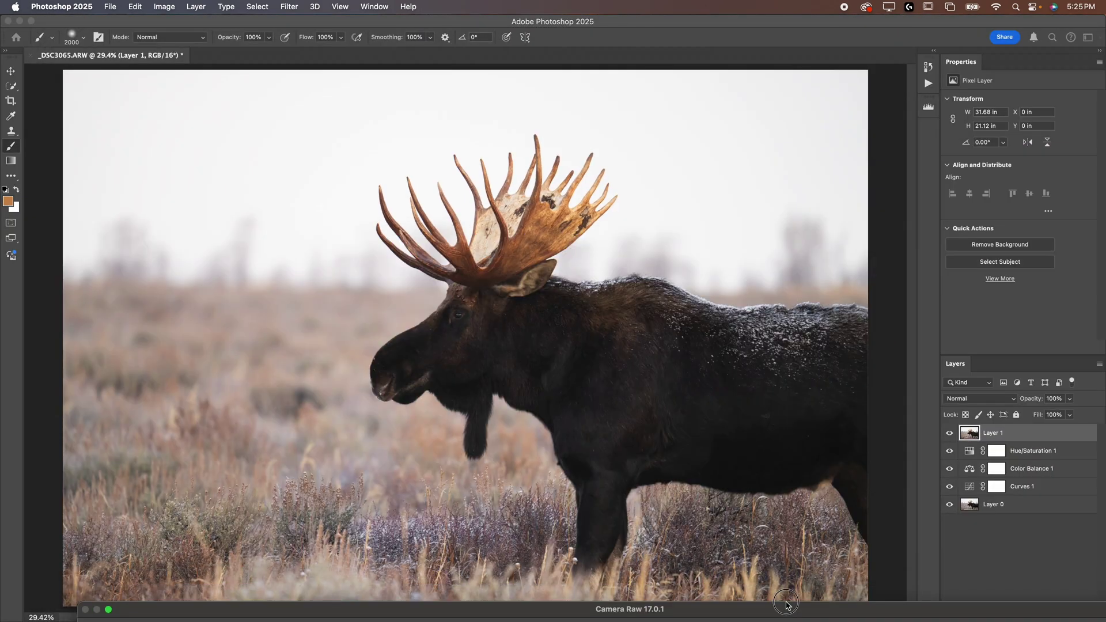
pyautogui.moveTo(786, 605); pyautogui.dragTo(711, 23)
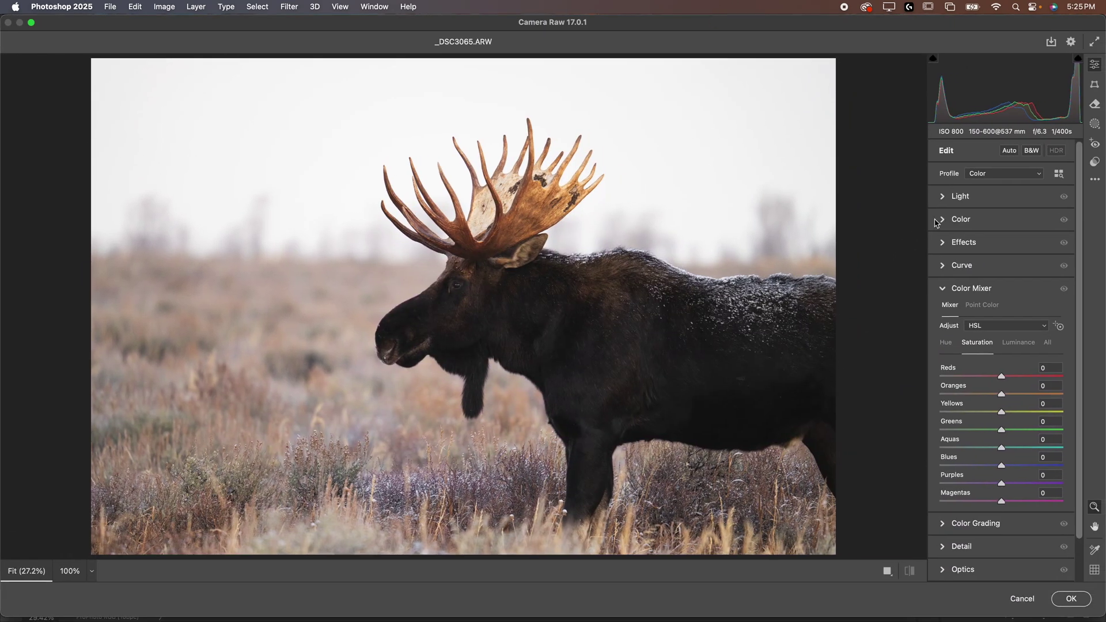
pyautogui.click(959, 198)
pyautogui.moveTo(1001, 258); pyautogui.dragTo(1021, 297)
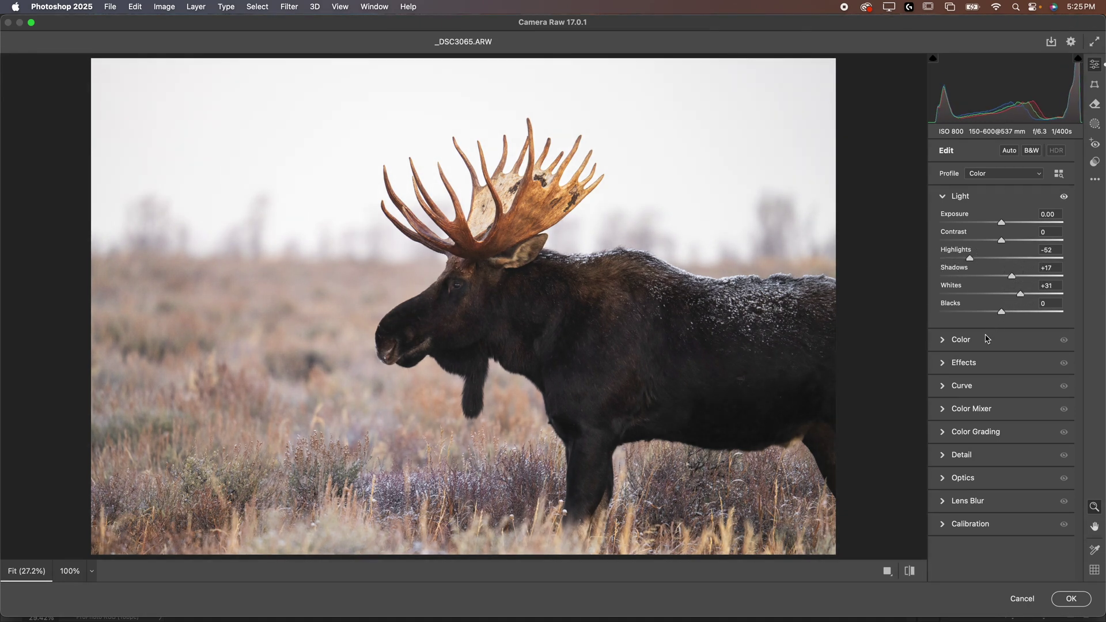
# - Add a Highlight Priority vignette of -42 in Camera Raw with its Highlights value at 100
pyautogui.click(966, 364)
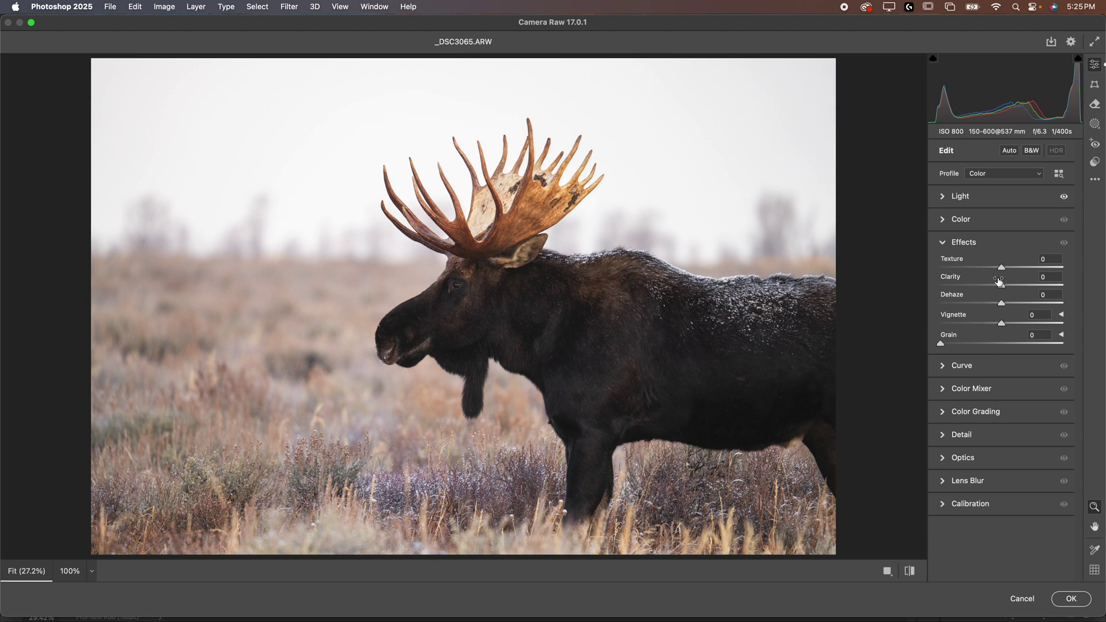
pyautogui.moveTo(994, 326); pyautogui.dragTo(979, 324)
pyautogui.click(1059, 315)
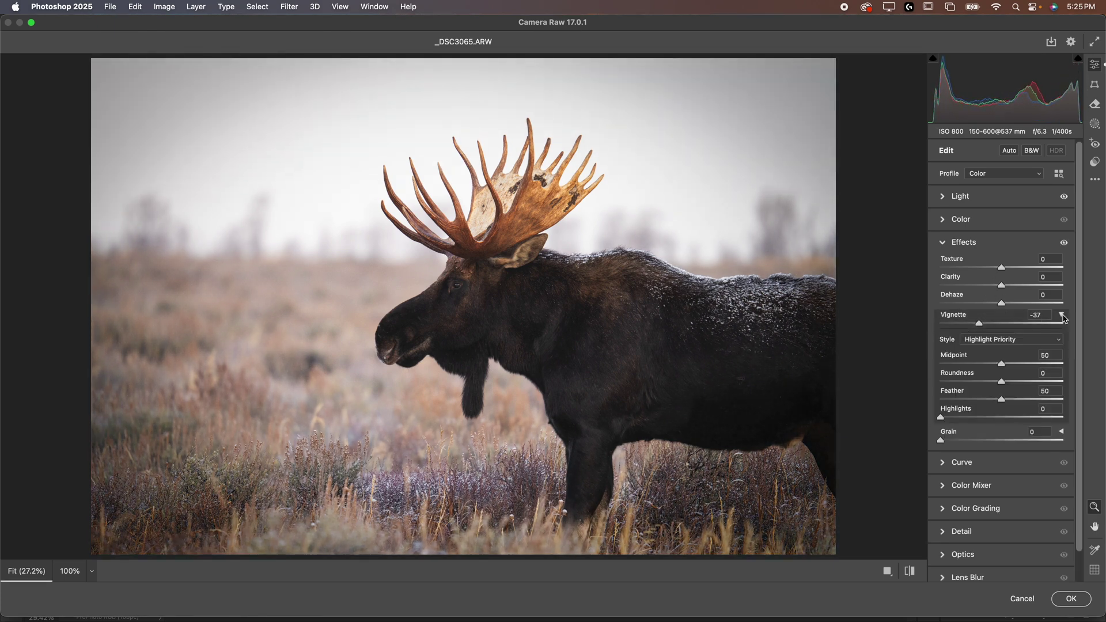
pyautogui.moveTo(941, 416); pyautogui.dragTo(1063, 417)
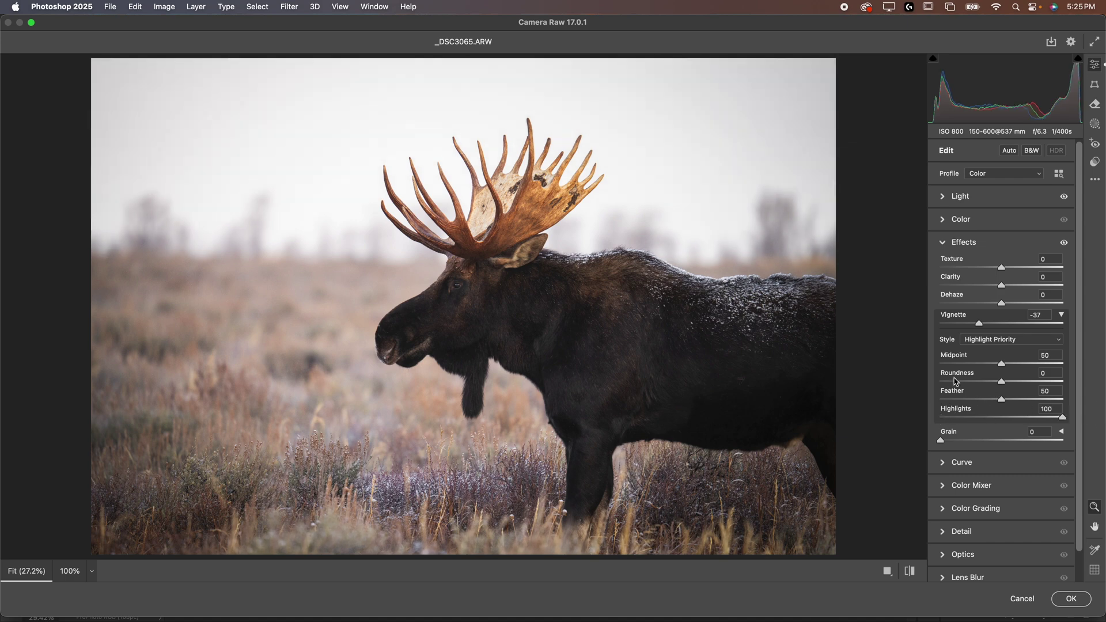
pyautogui.moveTo(979, 324); pyautogui.dragTo(976, 324)
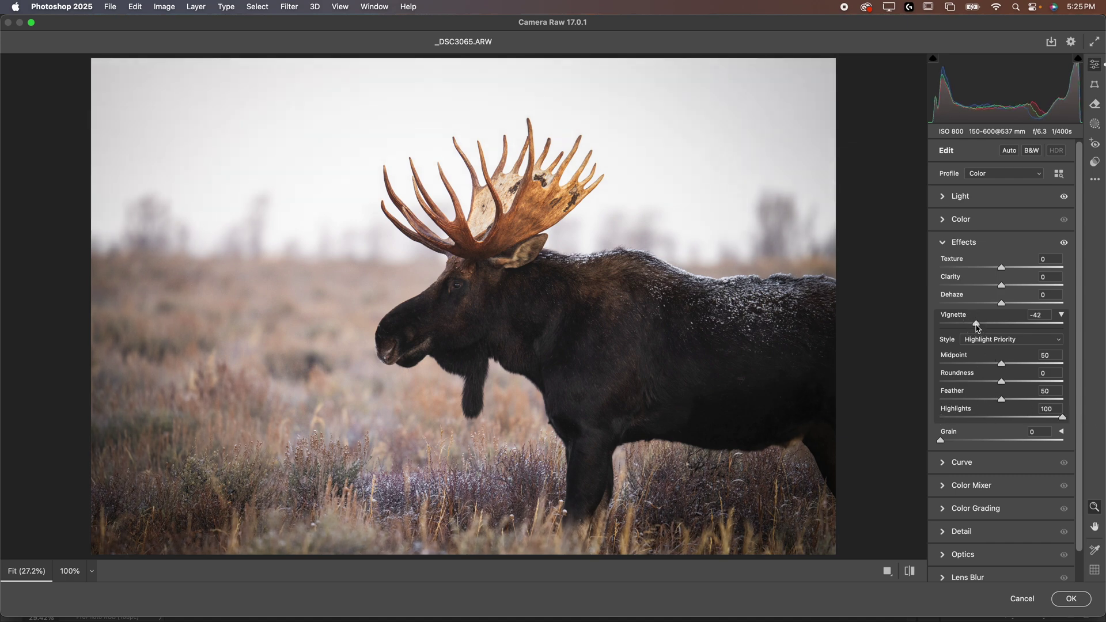
# - Set Blacks to +38 in Camera Raw and apply the filter to the merged layer
pyautogui.click(960, 197)
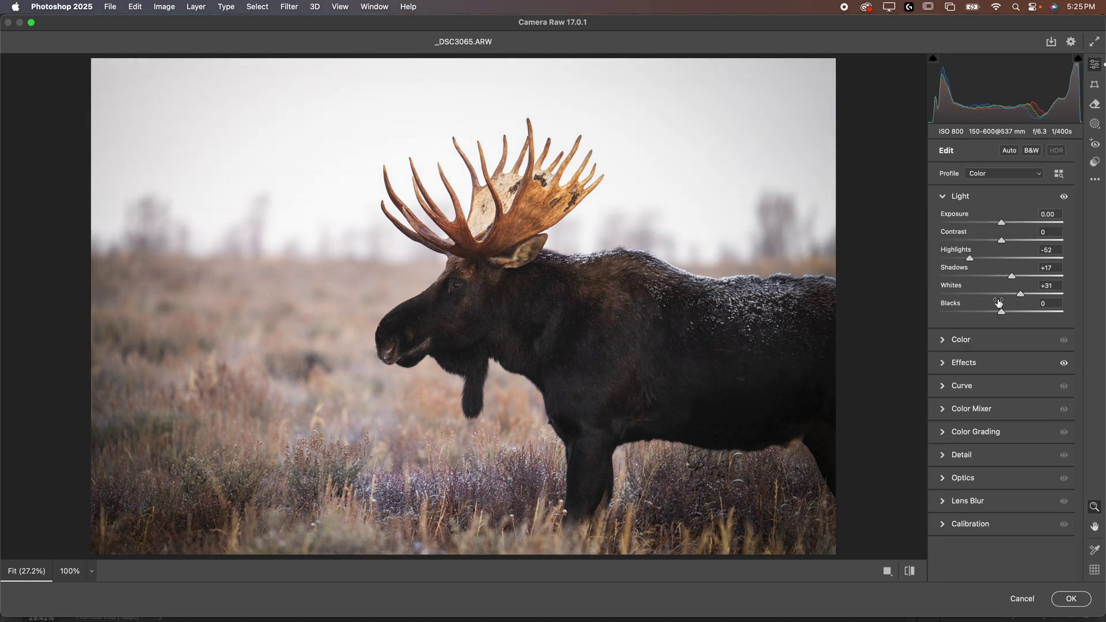
pyautogui.moveTo(1023, 314); pyautogui.dragTo(1024, 313)
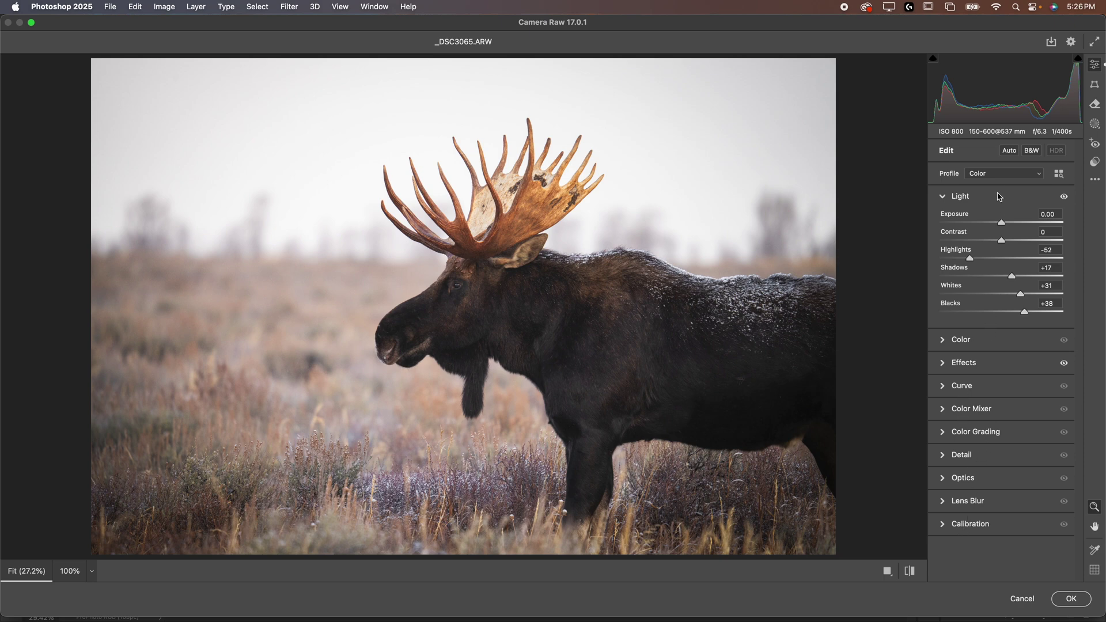
pyautogui.click(957, 364)
pyautogui.click(961, 466)
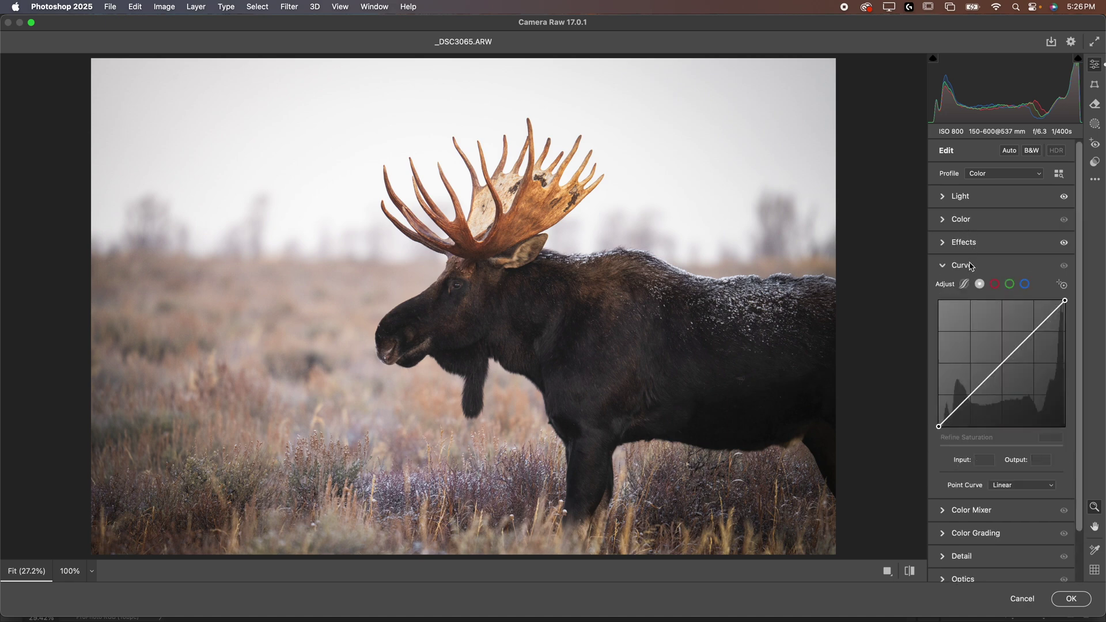
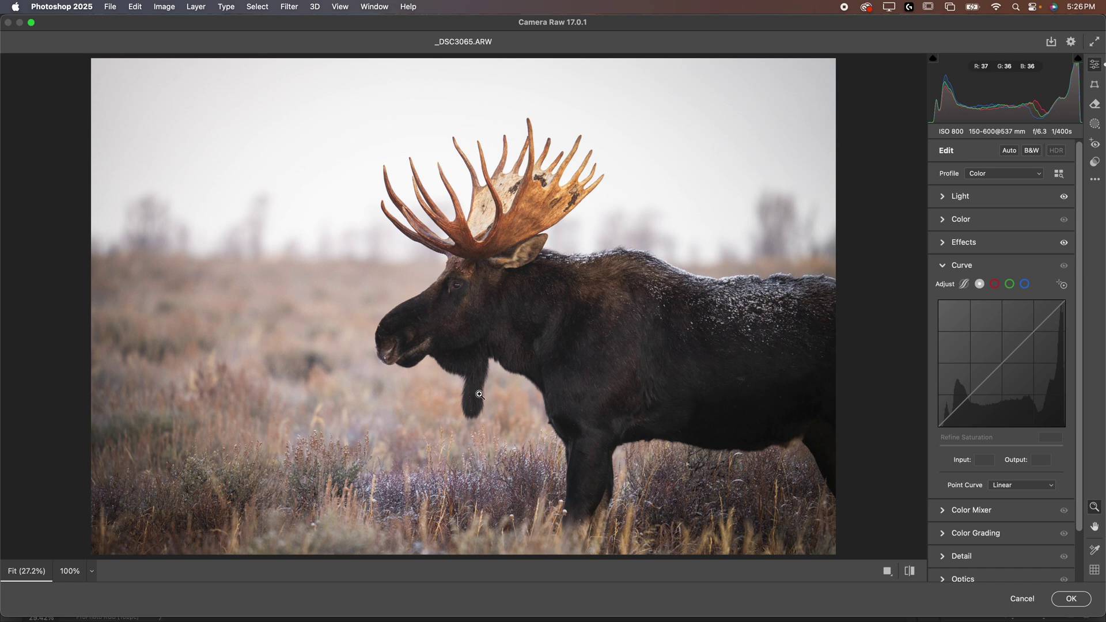
pyautogui.click(1070, 598)
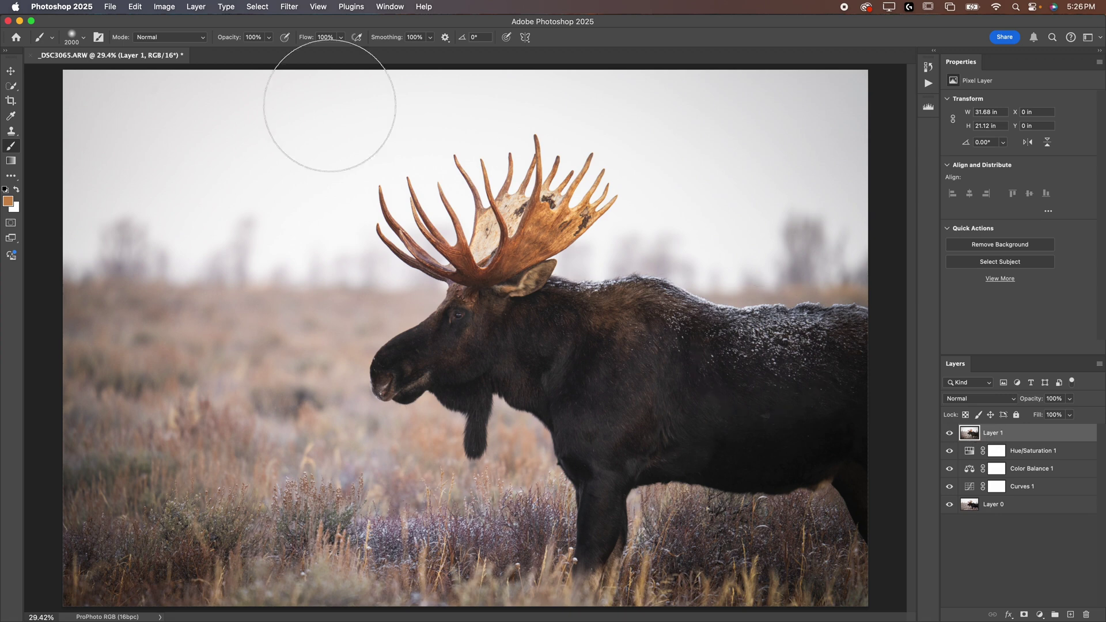
# - Reopen the Camera Raw filter on Layer 1, check whether its Light settings were retained, and cancel
pyautogui.click(289, 6)
pyautogui.click(302, 94)
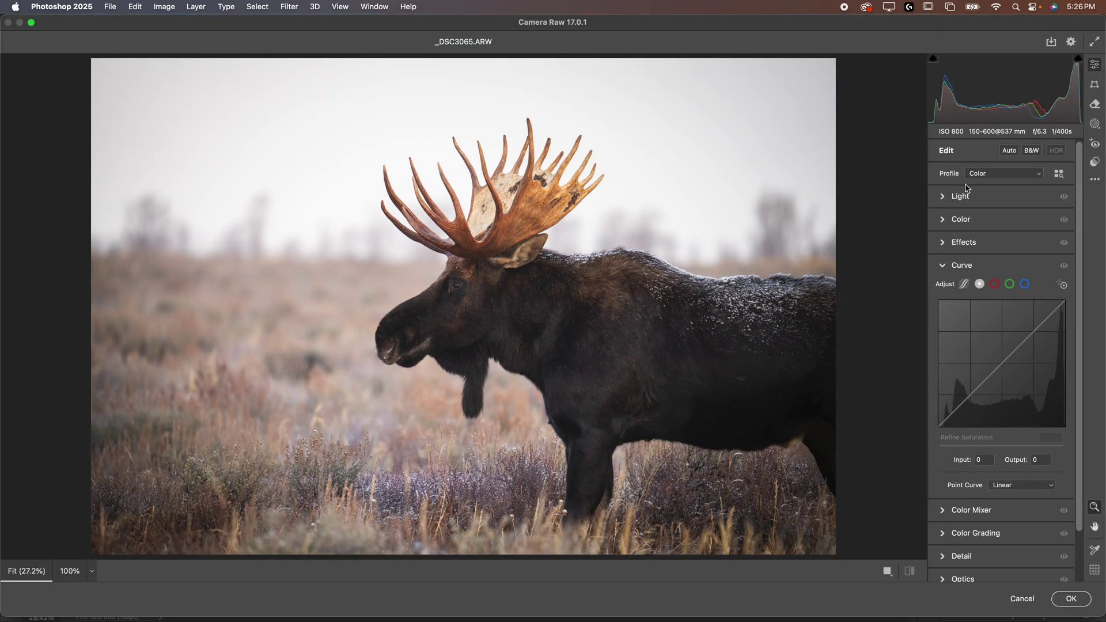
pyautogui.click(941, 199)
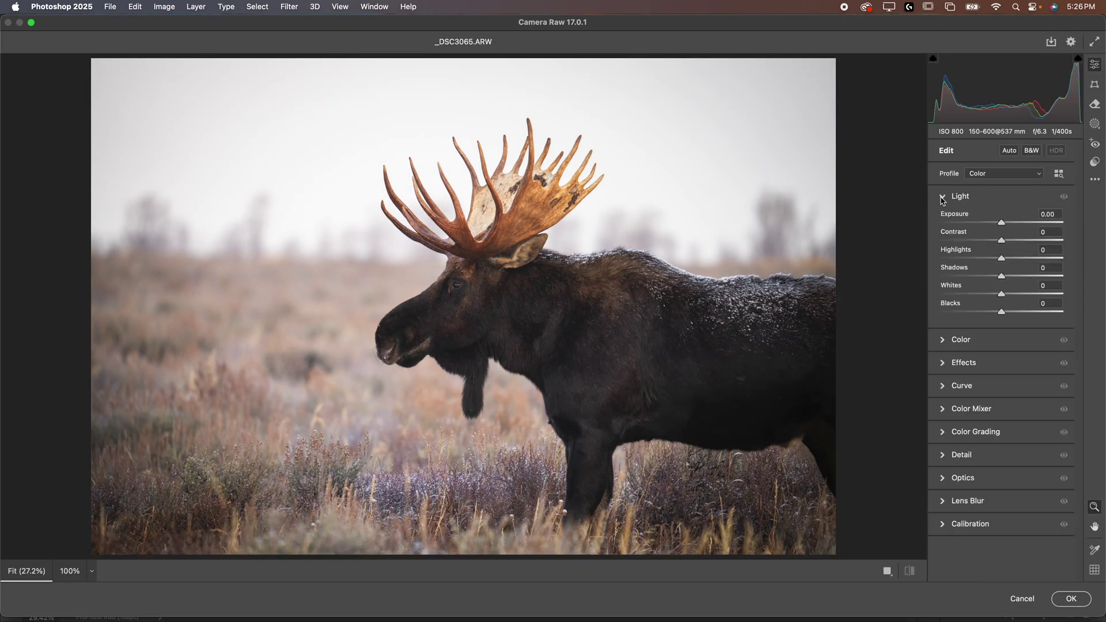
pyautogui.click(1031, 600)
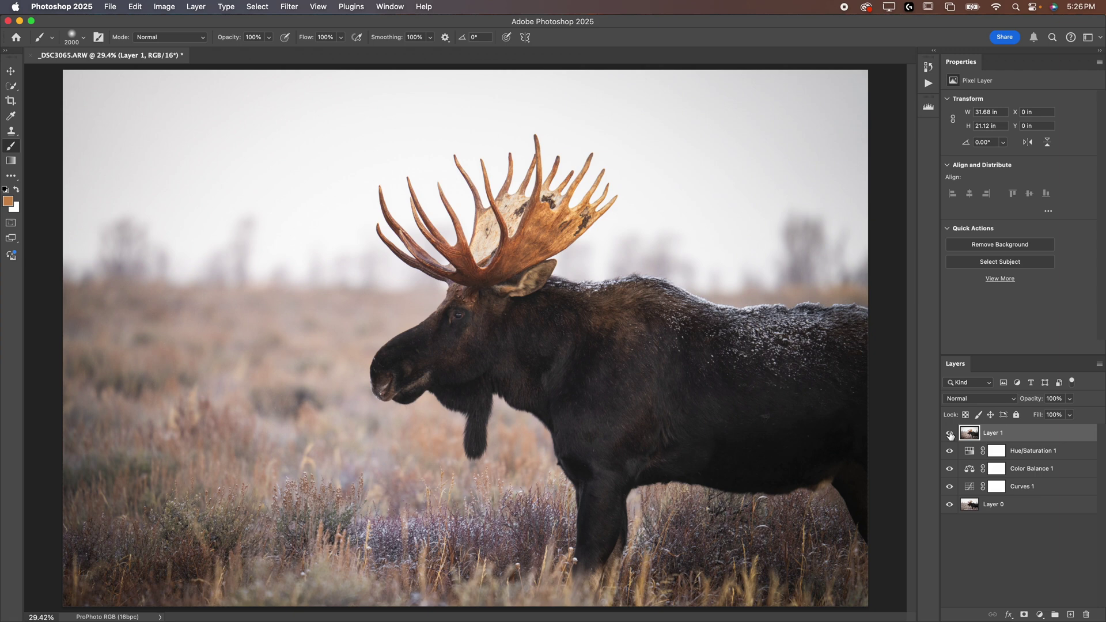
# - Try deleting the Hue/Saturation, Color Balance and Curves adjustment layers beneath Layer 1, and undo the deletions
pyautogui.click(969, 452)
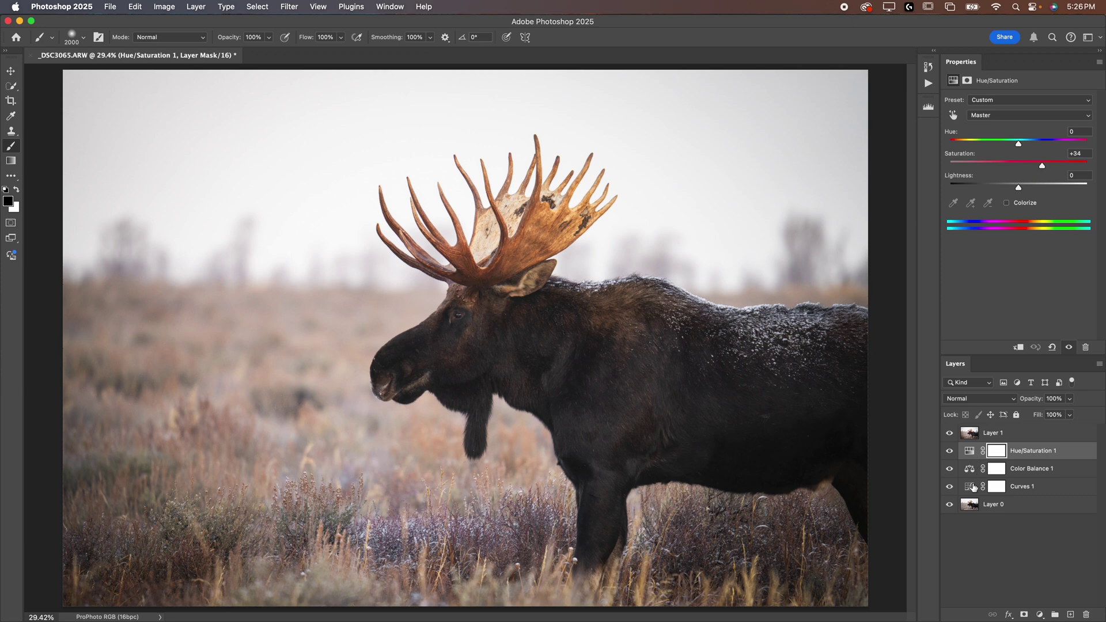
pyautogui.click(972, 435)
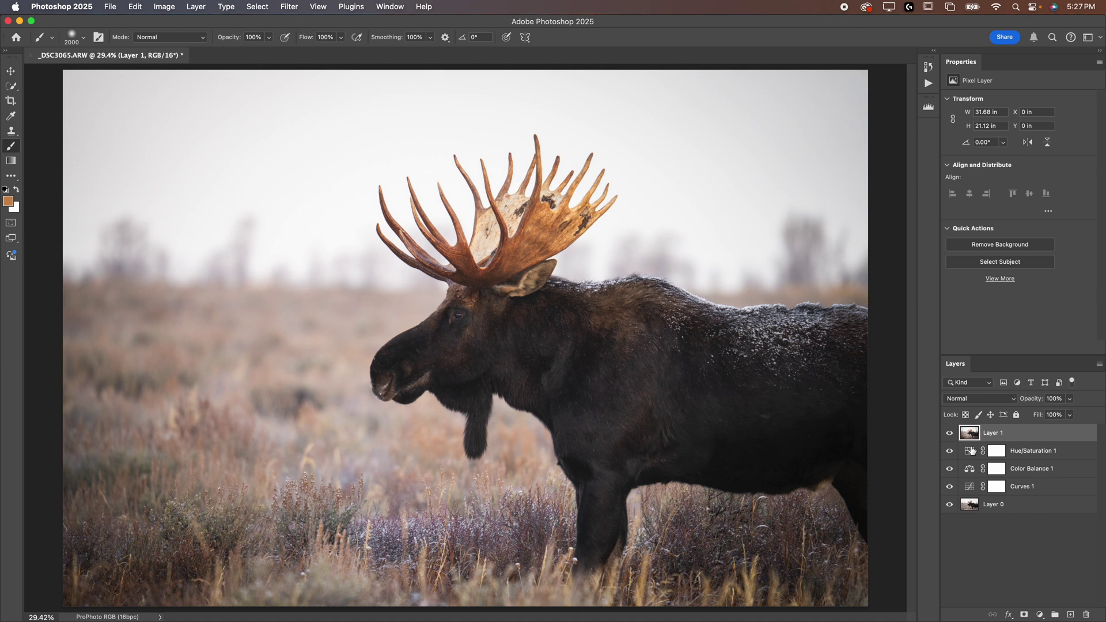
pyautogui.click(970, 452)
pyautogui.press('BackSpace')
pyautogui.press('BackSpace')
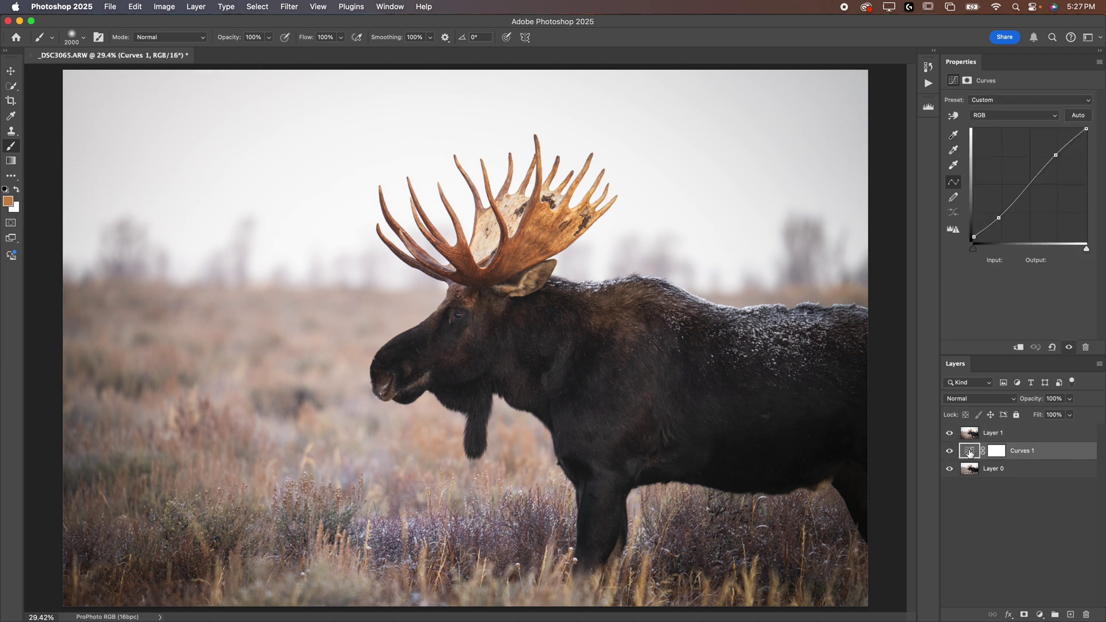
pyautogui.press('BackSpace')
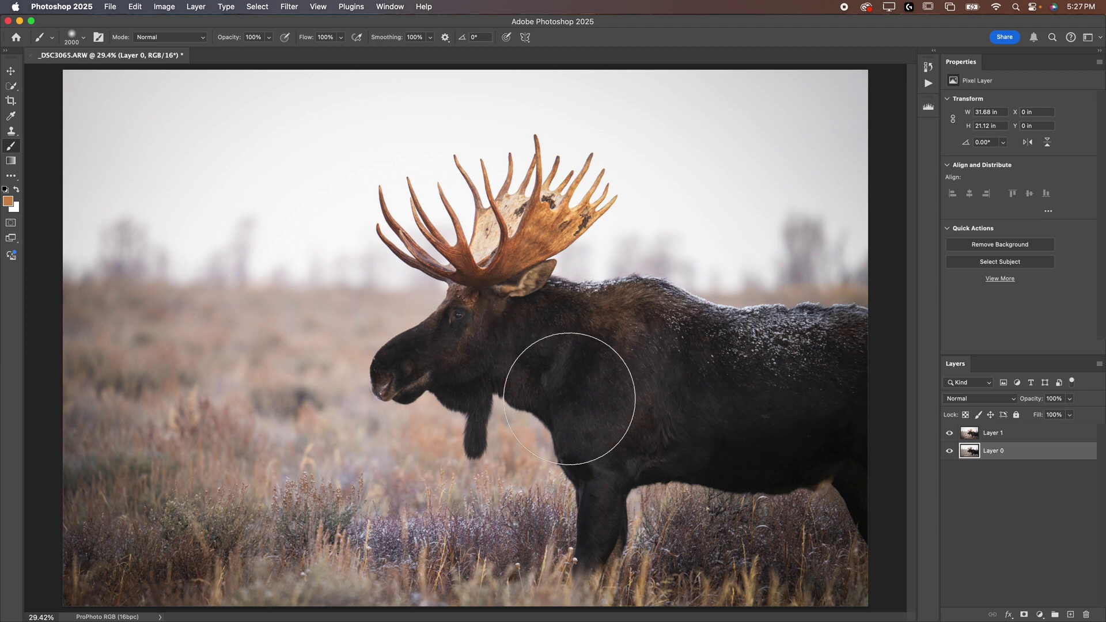
pyautogui.press('super+z')
pyautogui.press('super+z')
pyautogui.press('super+z')
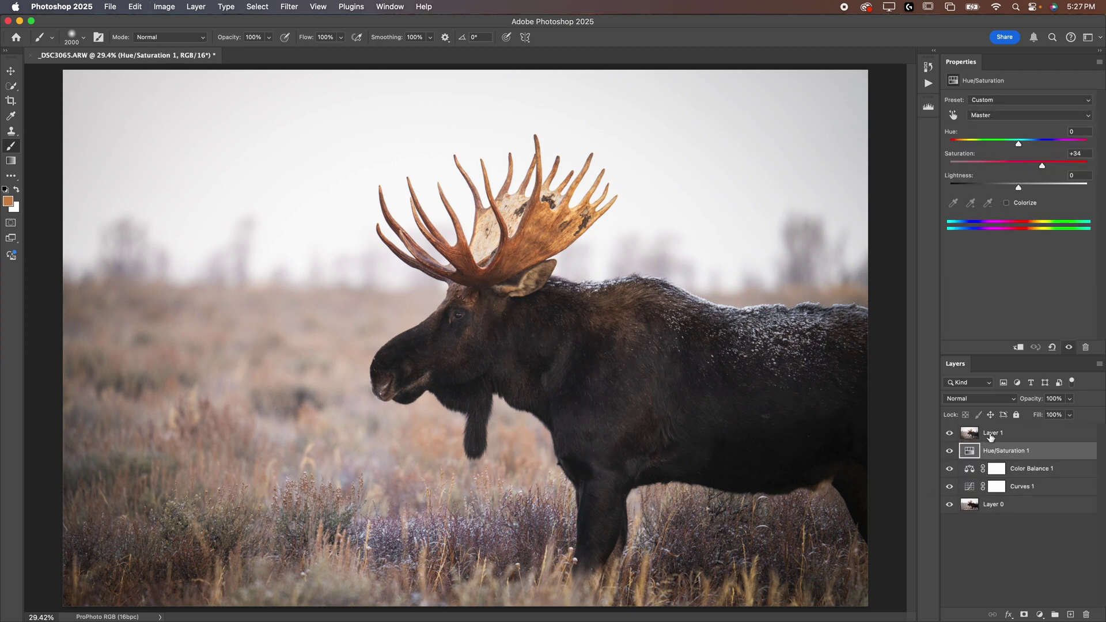
# - With Layer 1 hidden, try deleting the Hue/Saturation and Color Balance layers, and restore them along with Layer 1's visibility
pyautogui.click(949, 433)
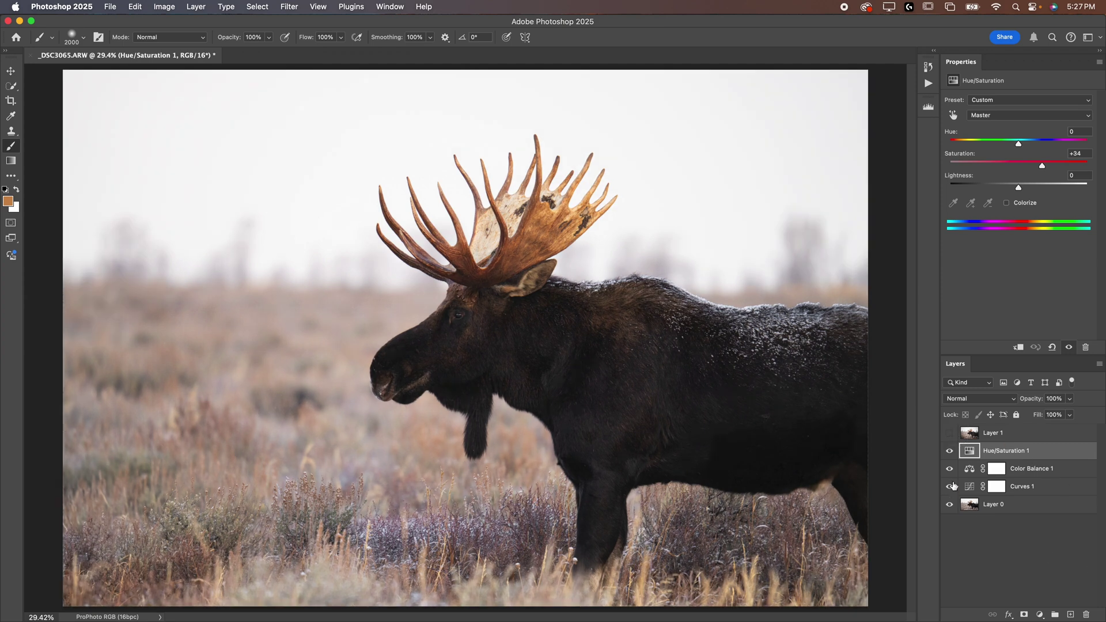
pyautogui.press('Delete')
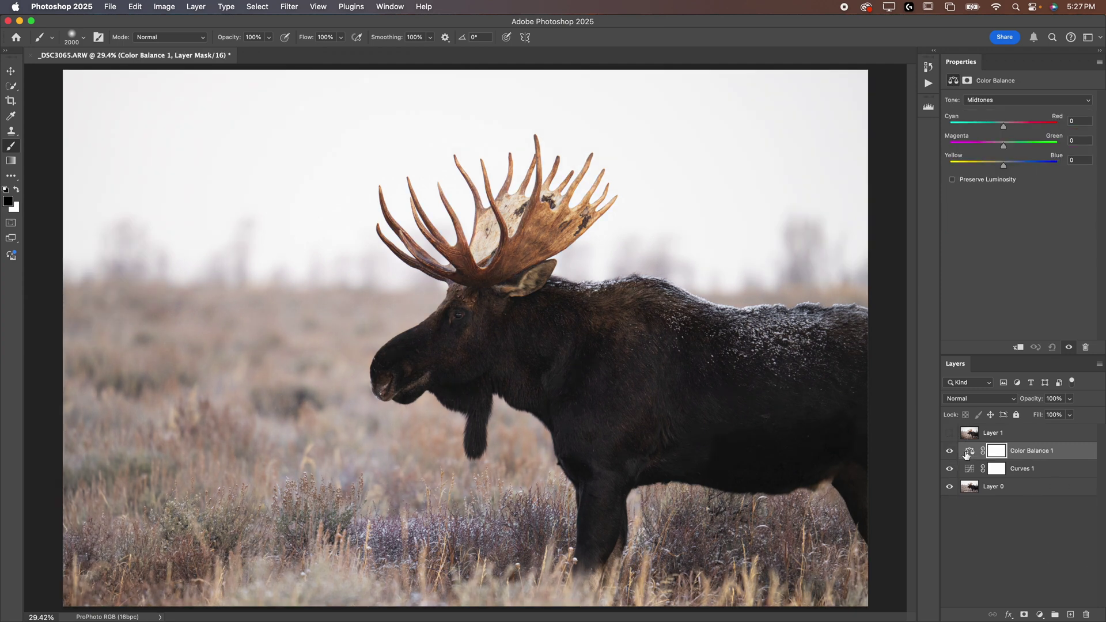
pyautogui.press('Delete')
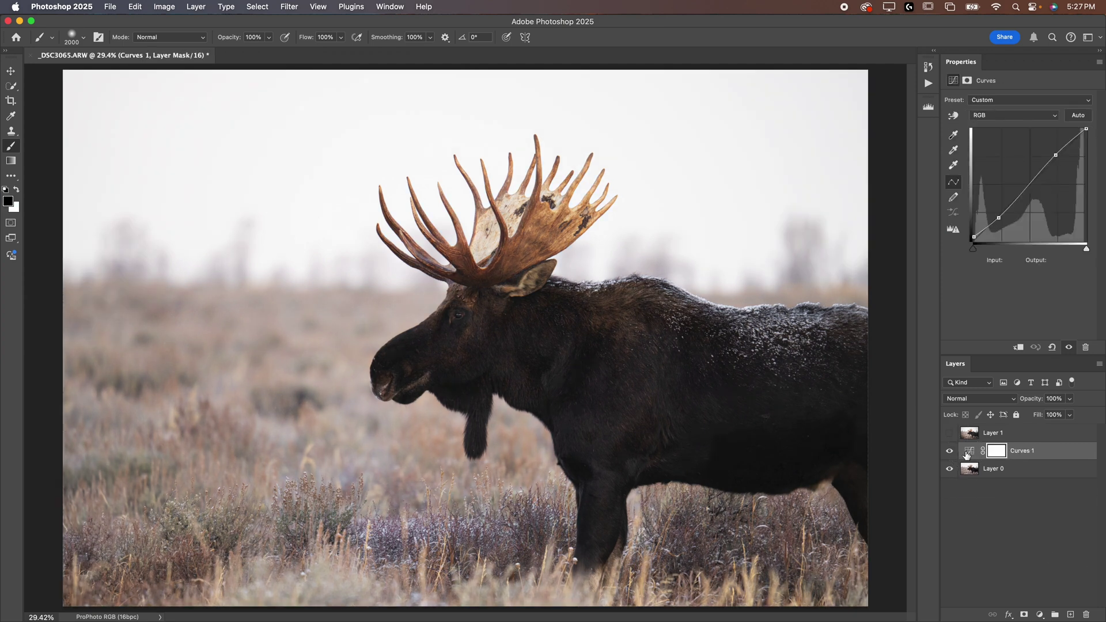
pyautogui.press('super+z')
pyautogui.press('super+z')
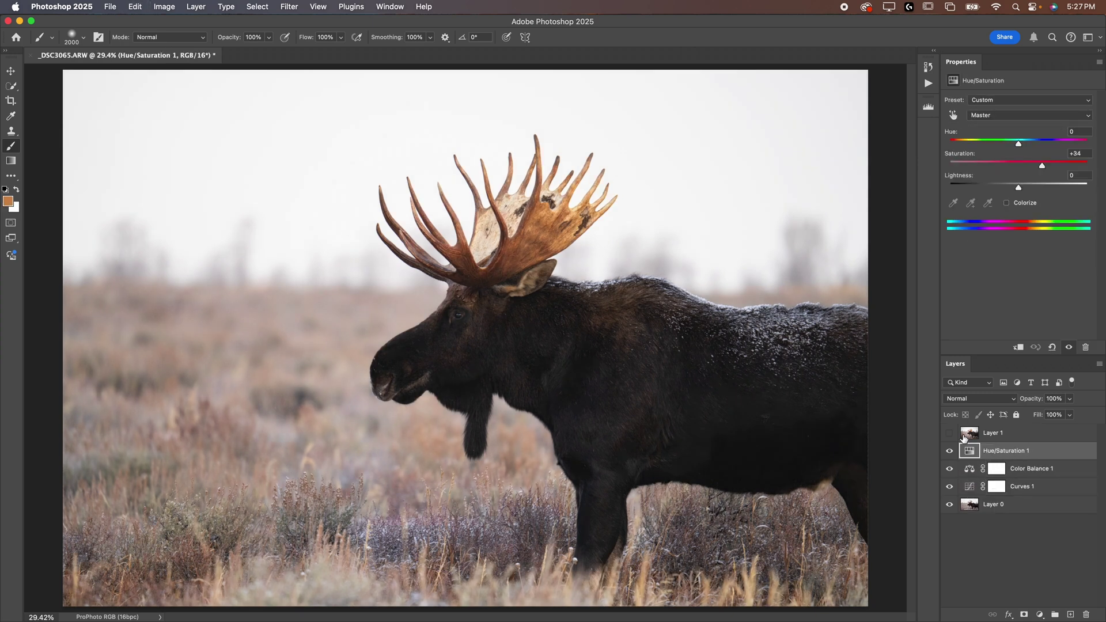
pyautogui.click(949, 432)
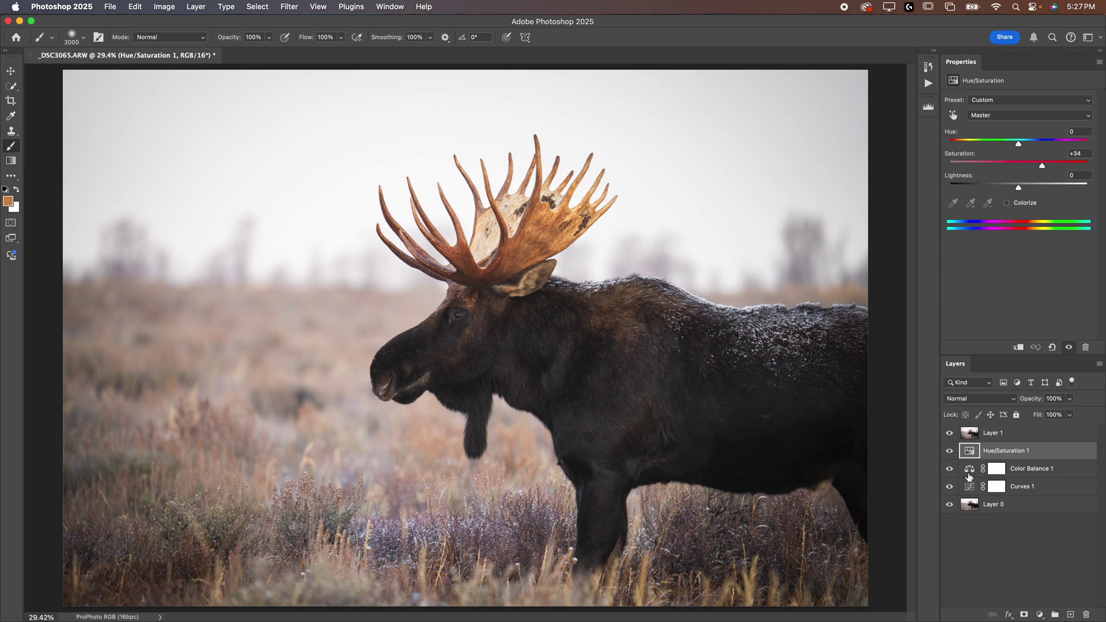
# - Add a Curves adjustment above Layer 1 with an S-curve: darkened shadows, highlights raised from input 181 to 197, and black point output 10
pyautogui.click(981, 439)
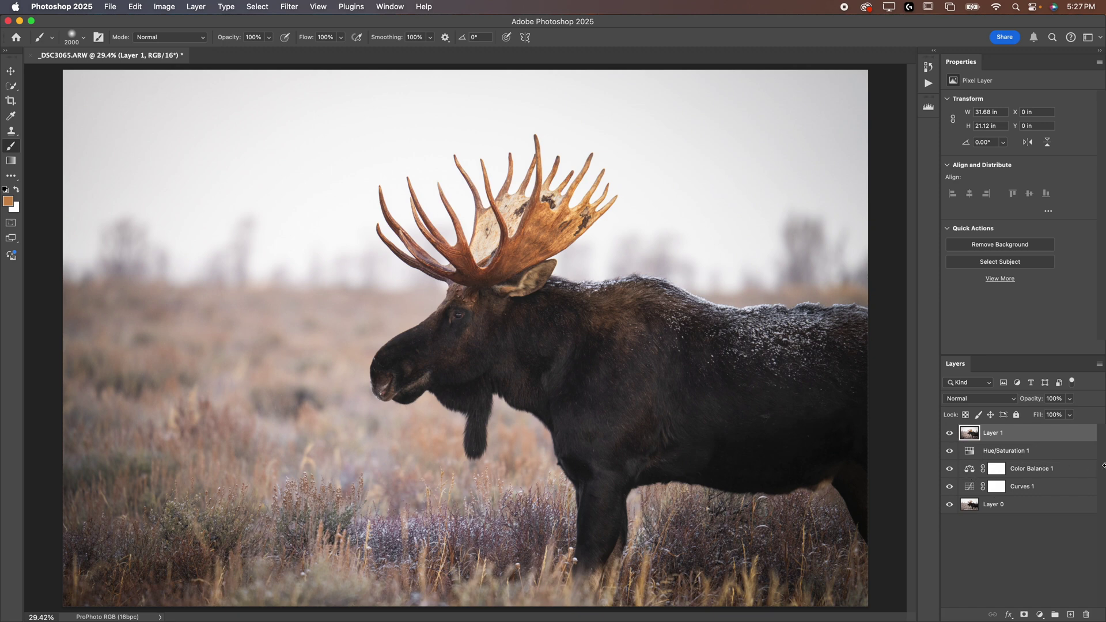
pyautogui.click(1040, 615)
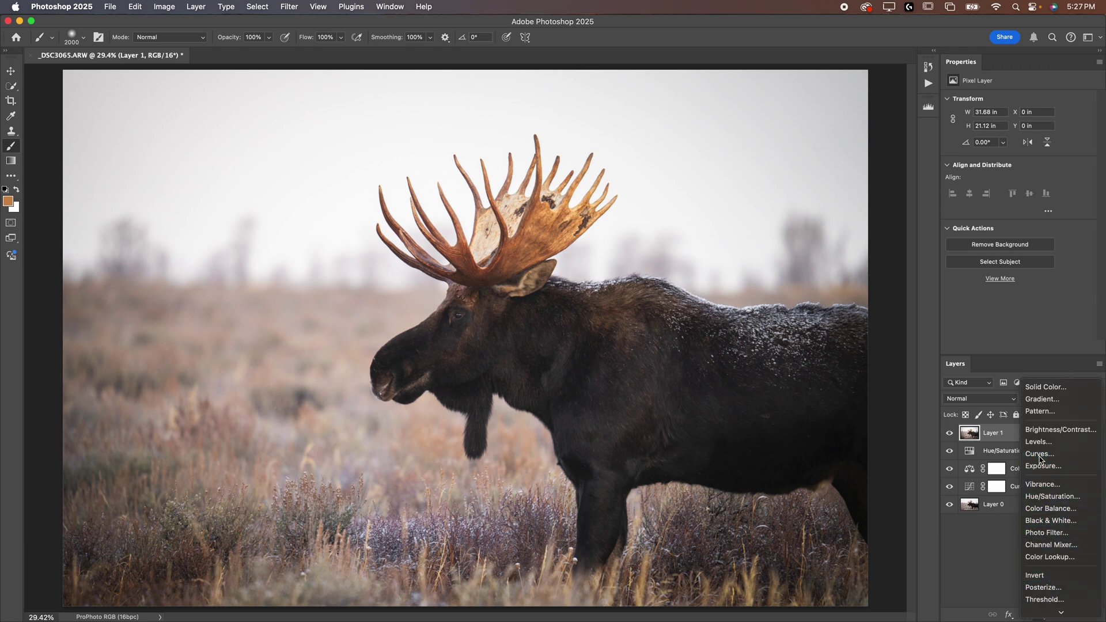
pyautogui.click(1040, 454)
pyautogui.moveTo(1005, 210); pyautogui.dragTo(1007, 218)
pyautogui.moveTo(1054, 166); pyautogui.dragTo(1053, 153)
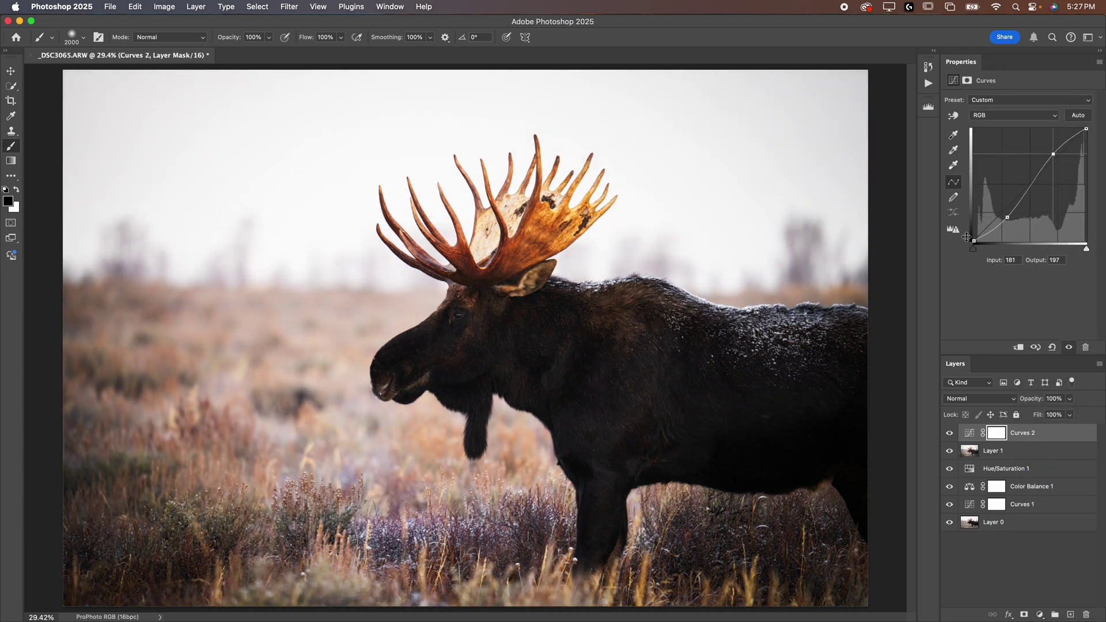
pyautogui.moveTo(973, 238); pyautogui.dragTo(973, 235)
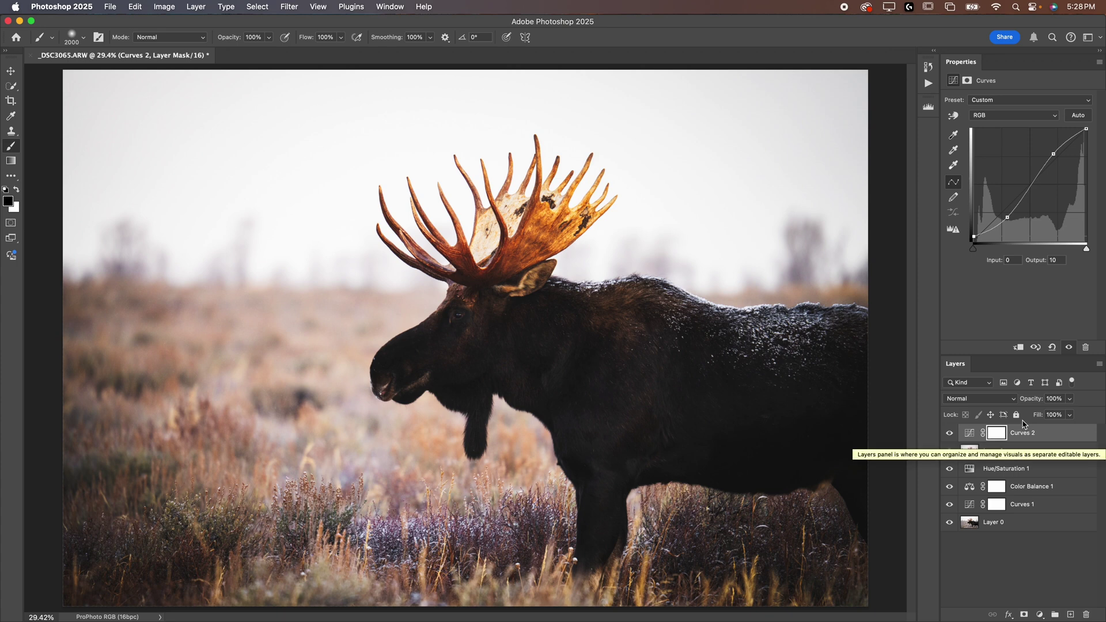
# - Keep the Curves 2 layer in Normal blend mode and reduce its opacity to 50%
pyautogui.click(997, 400)
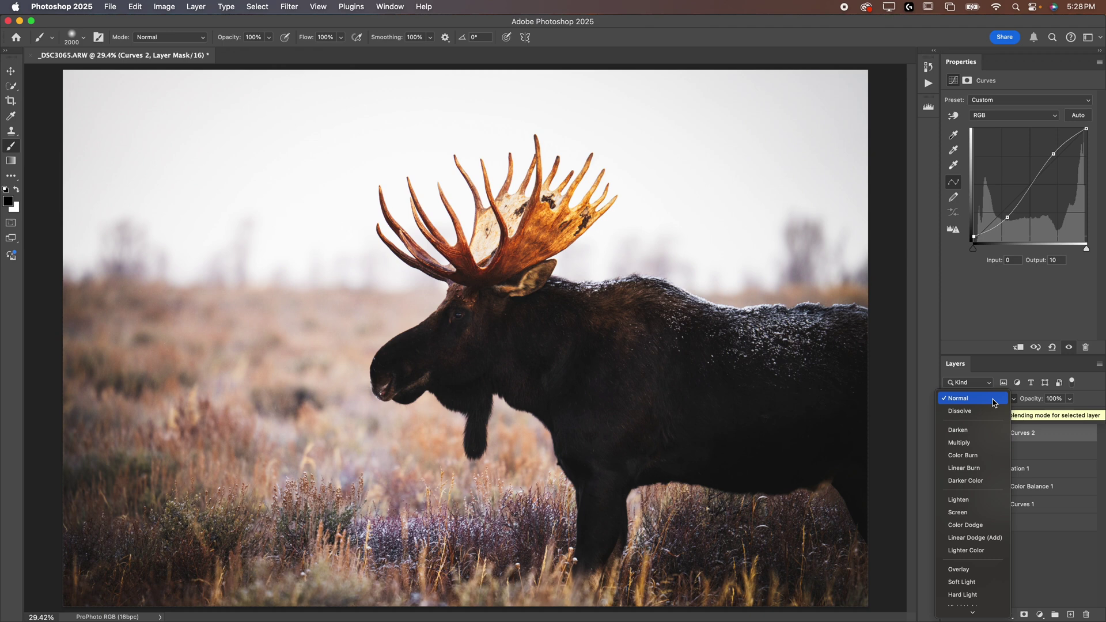
pyautogui.click(966, 402)
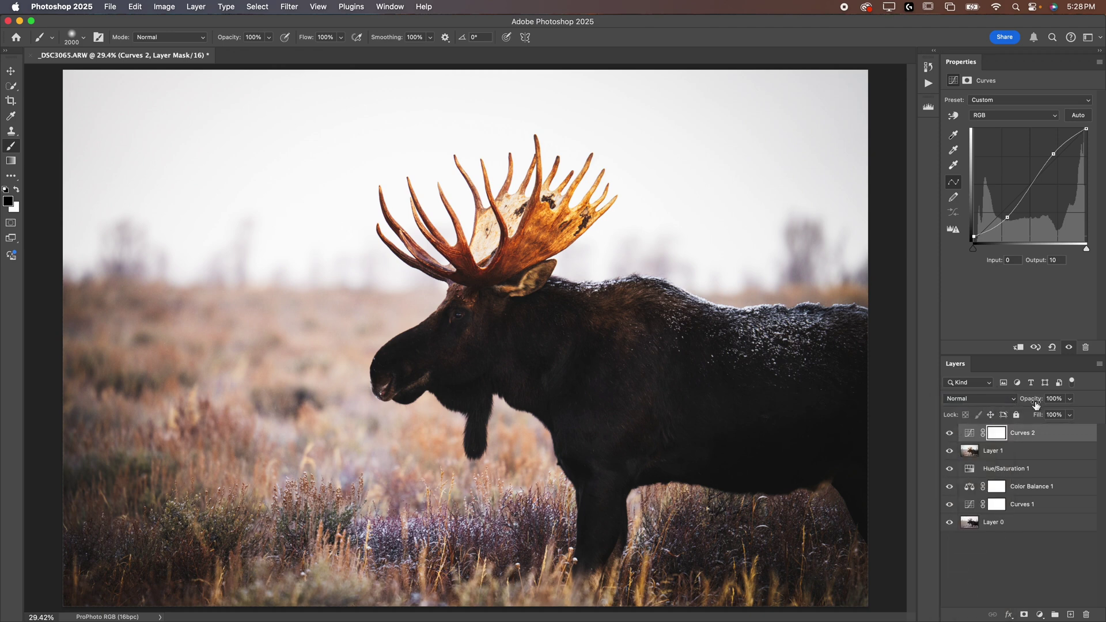
pyautogui.click(972, 435)
pyautogui.moveTo(1031, 398); pyautogui.dragTo(987, 412)
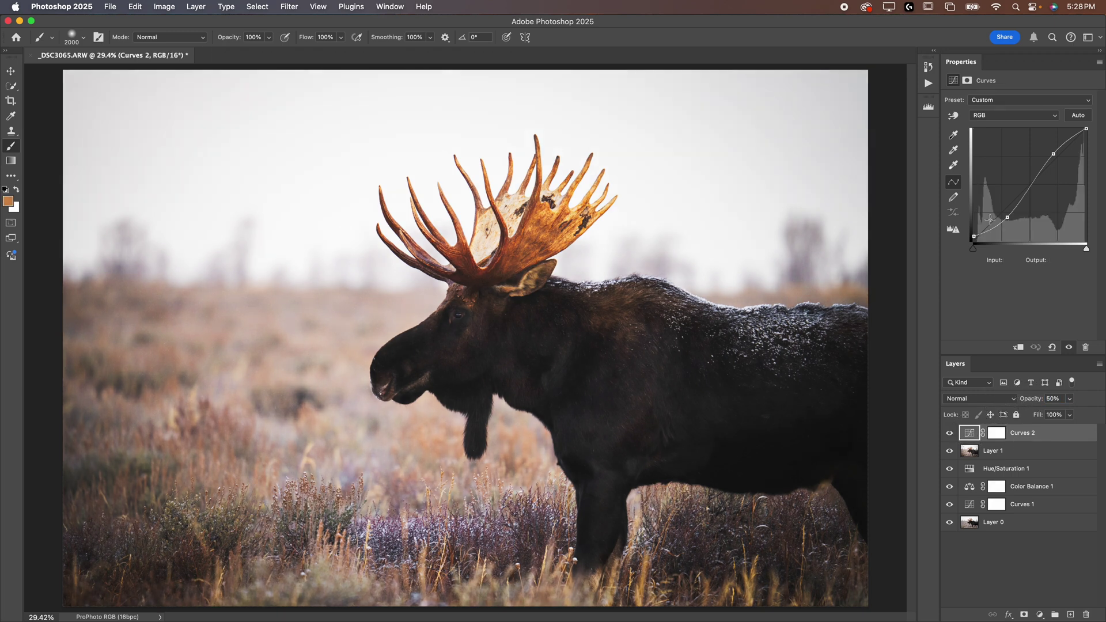
# - Compare the image with and without Curves 2, lower that layer's opacity to 40%, and hide it
pyautogui.click(949, 434)
pyautogui.click(950, 434)
pyautogui.moveTo(1028, 401); pyautogui.dragTo(1023, 403)
pyautogui.click(1008, 217)
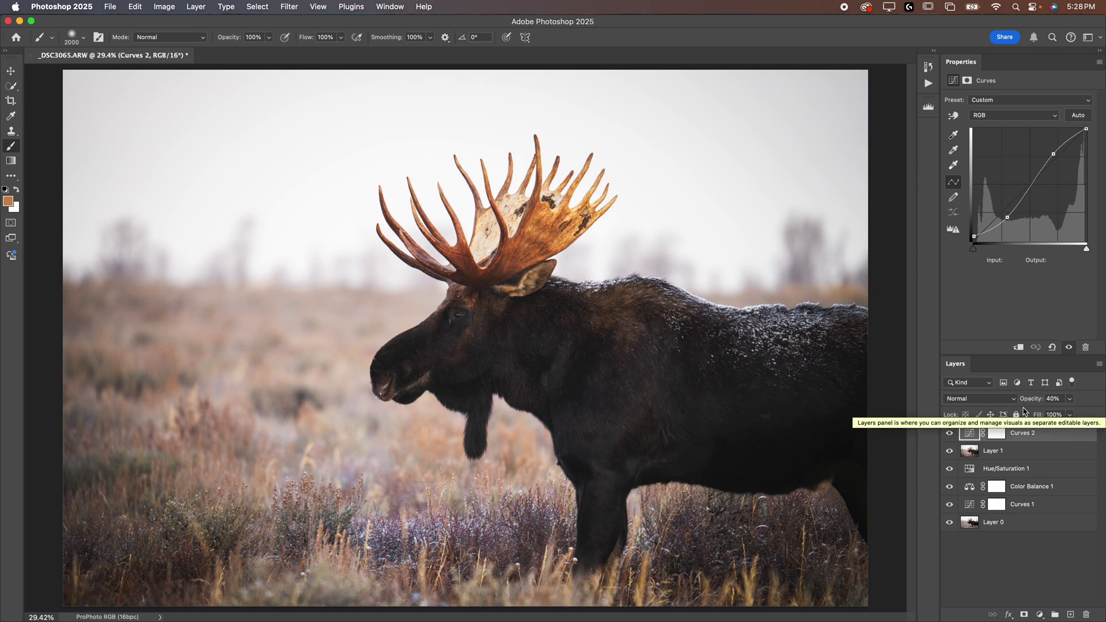
pyautogui.click(949, 435)
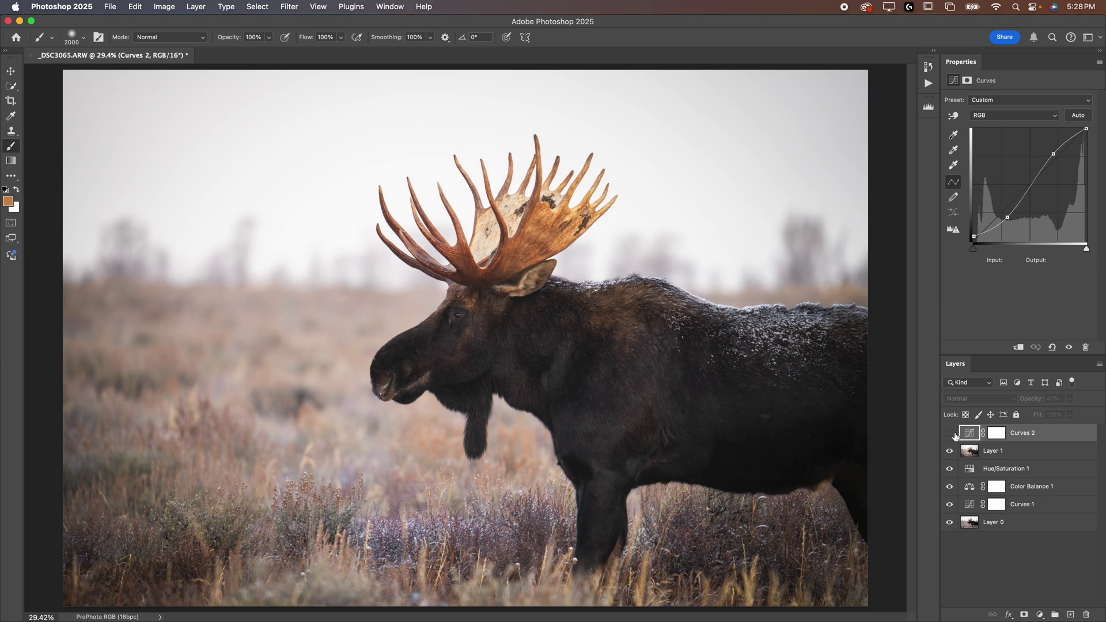
# - Select Layer 1 and toggle its visibility to compare the photo with and without the Camera Raw edits
pyautogui.click(984, 452)
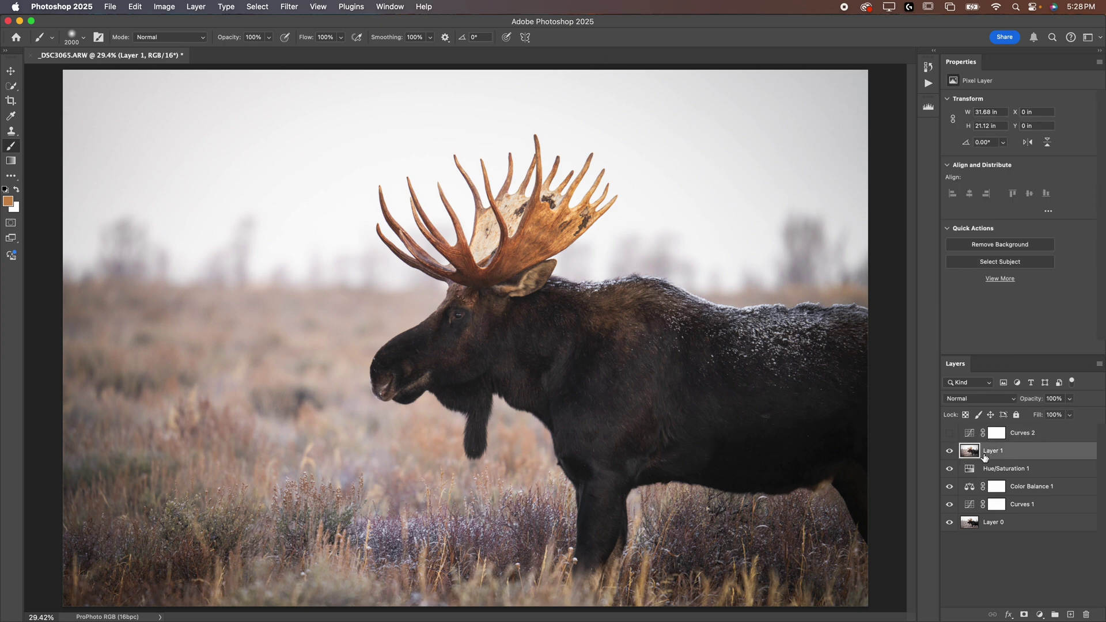
pyautogui.rightClick(984, 456)
pyautogui.press('Escape')
pyautogui.click(949, 453)
pyautogui.click(949, 452)
pyautogui.click(949, 451)
pyautogui.click(949, 451)
# - Reduce Layer 1's opacity to 50% and compare the photo with the layer hidden and shown
pyautogui.moveTo(1029, 401); pyautogui.dragTo(1002, 410)
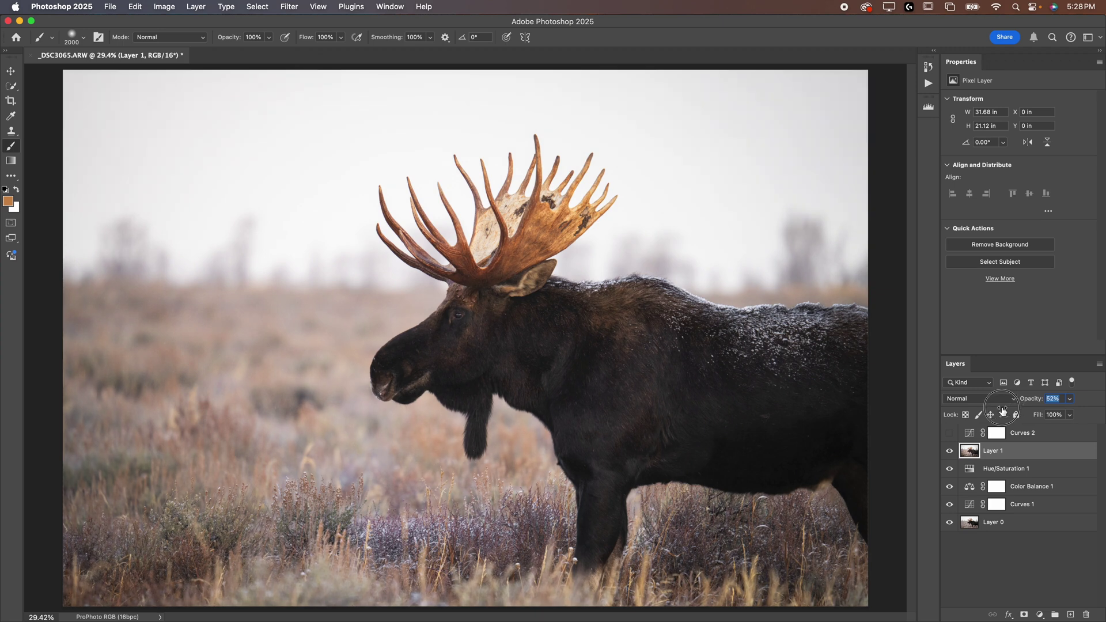
pyautogui.moveTo(1001, 411); pyautogui.dragTo(994, 414)
pyautogui.click(949, 452)
pyautogui.click(949, 452)
pyautogui.click(949, 452)
pyautogui.click(948, 452)
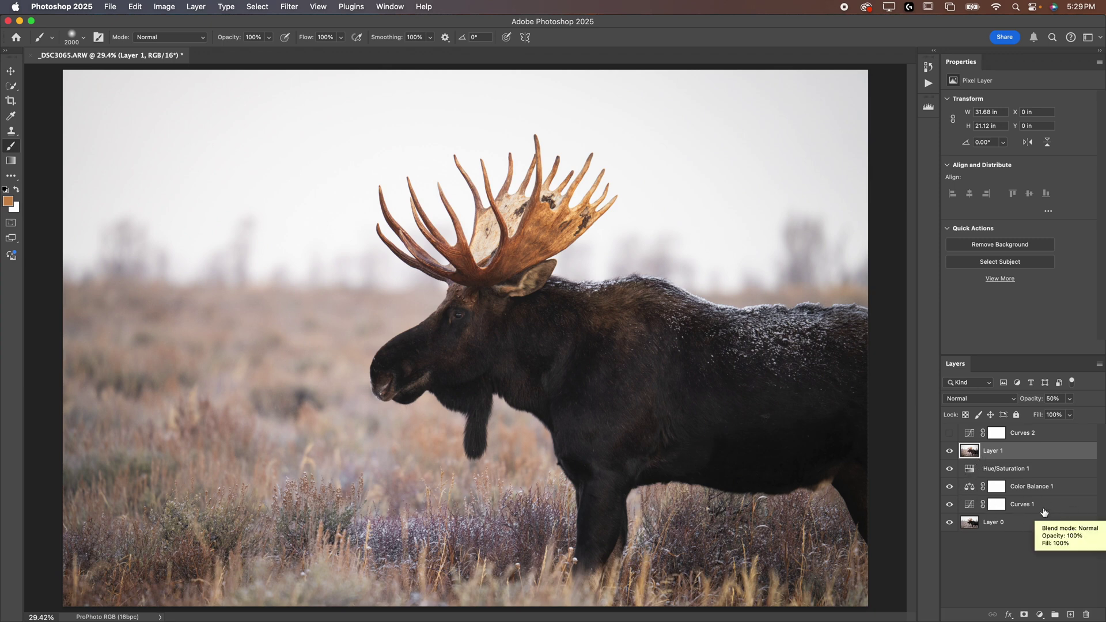
# - Check the effect of Layer 1 and the adjustment layers beneath it, view the Color Balance settings, and reselect Layer 1
pyautogui.click(949, 451)
pyautogui.click(949, 451)
pyautogui.click(949, 468)
pyautogui.click(949, 469)
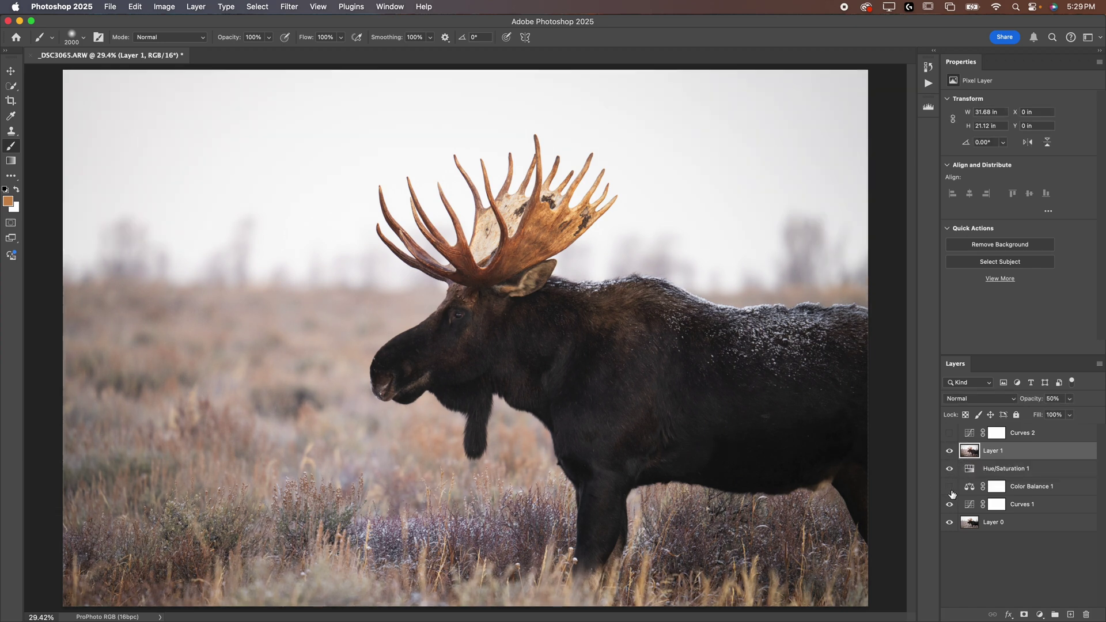
pyautogui.click(970, 488)
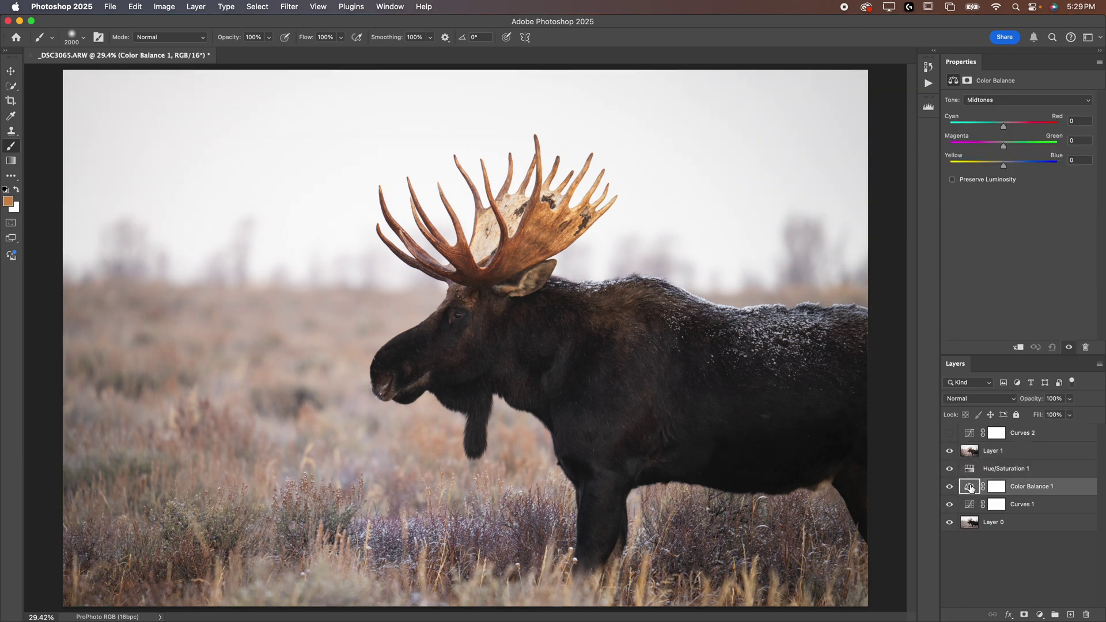
pyautogui.click(990, 452)
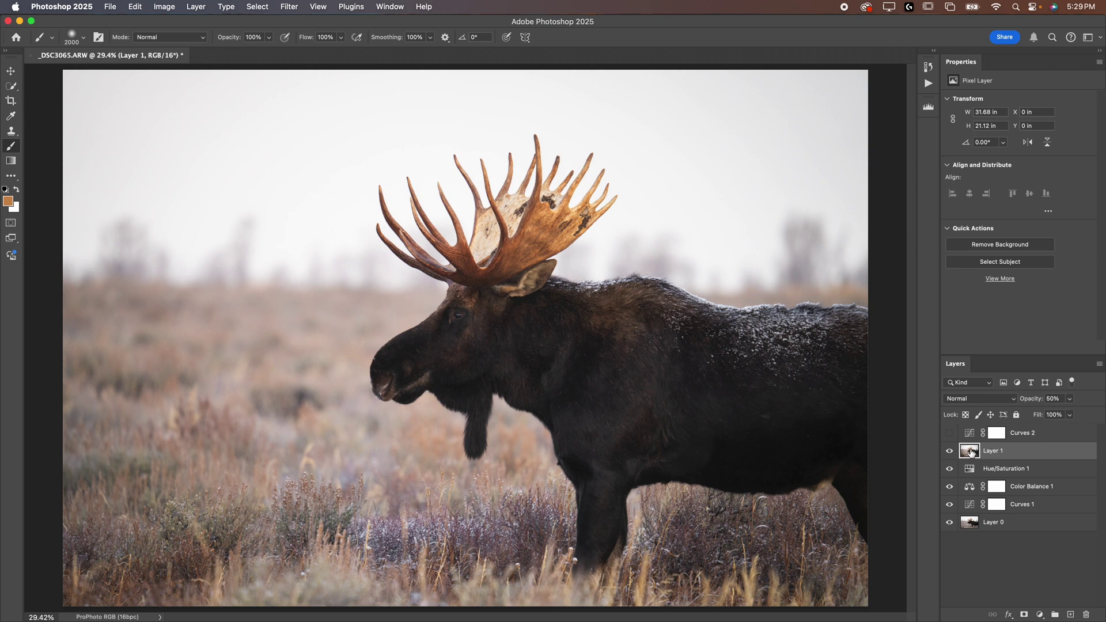